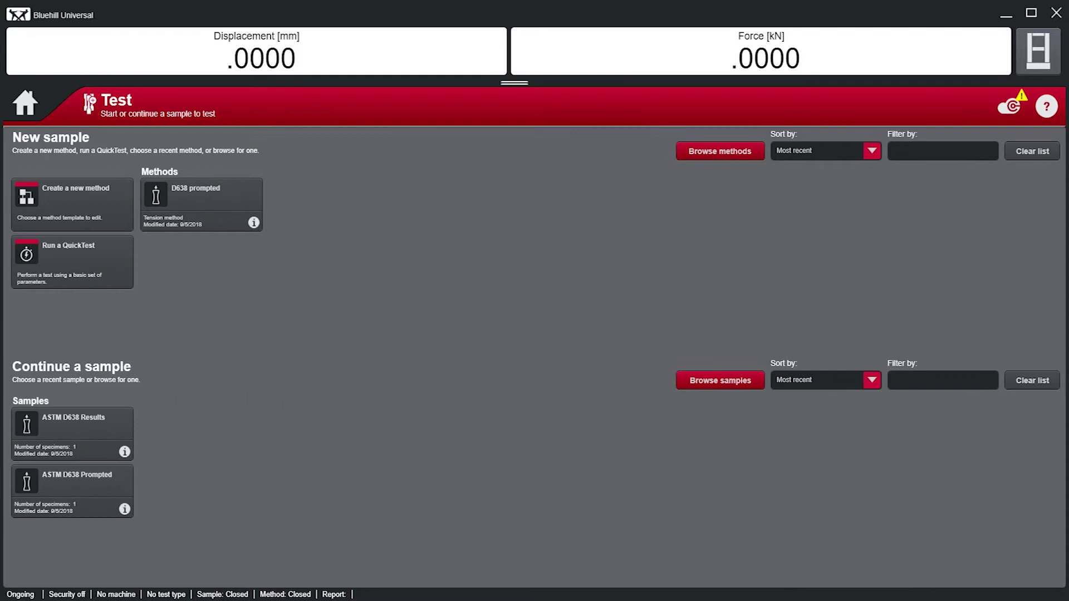
Create a new test method from the Tension TestProfiler template
{"action": "left_click", "coordinate": [72, 203]}
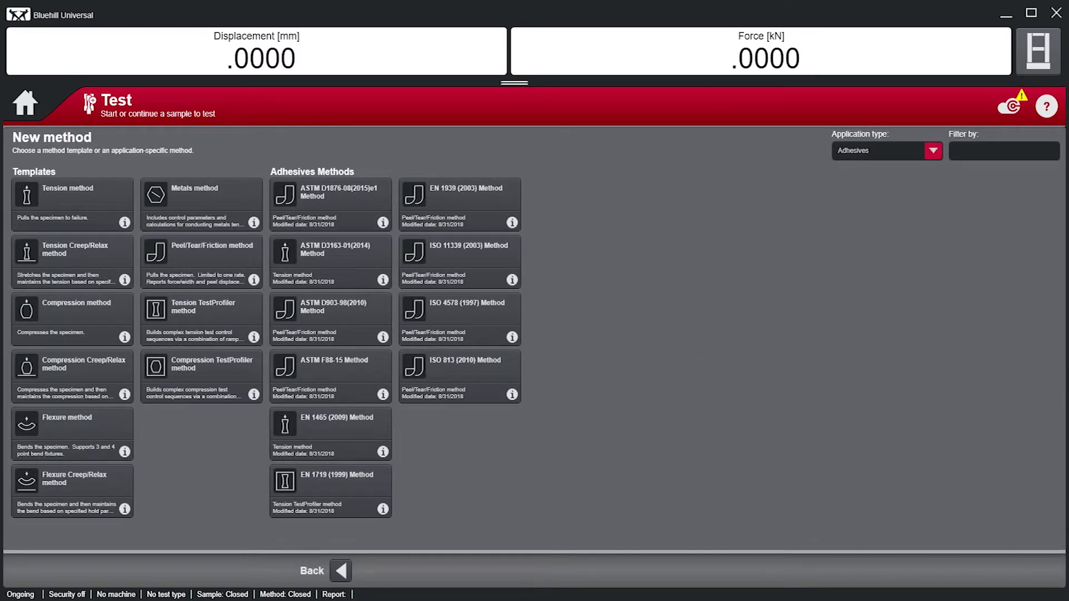
{"action": "left_click", "coordinate": [254, 336]}
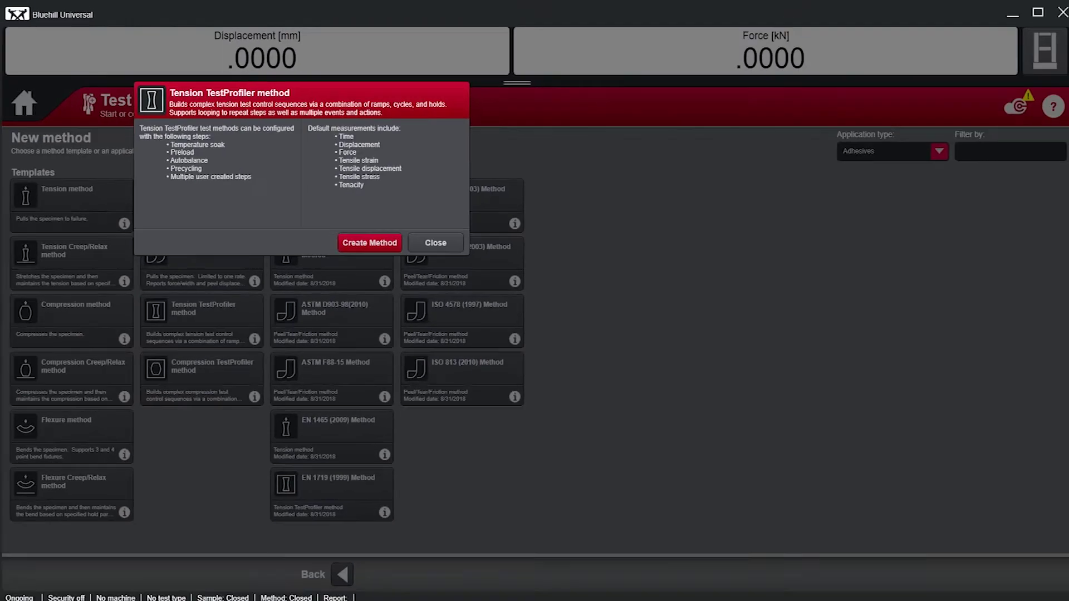
{"action": "left_click", "coordinate": [715, 508]}
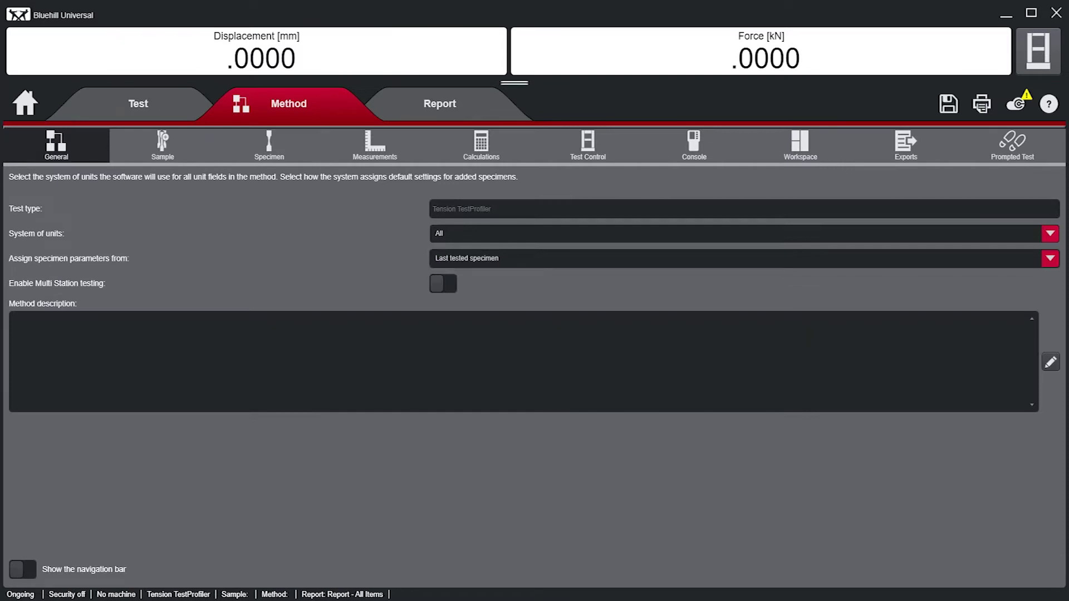
Open the test sequence in the method's test control settings and add an absolute ramp as its first step
{"action": "left_click", "coordinate": [588, 146]}
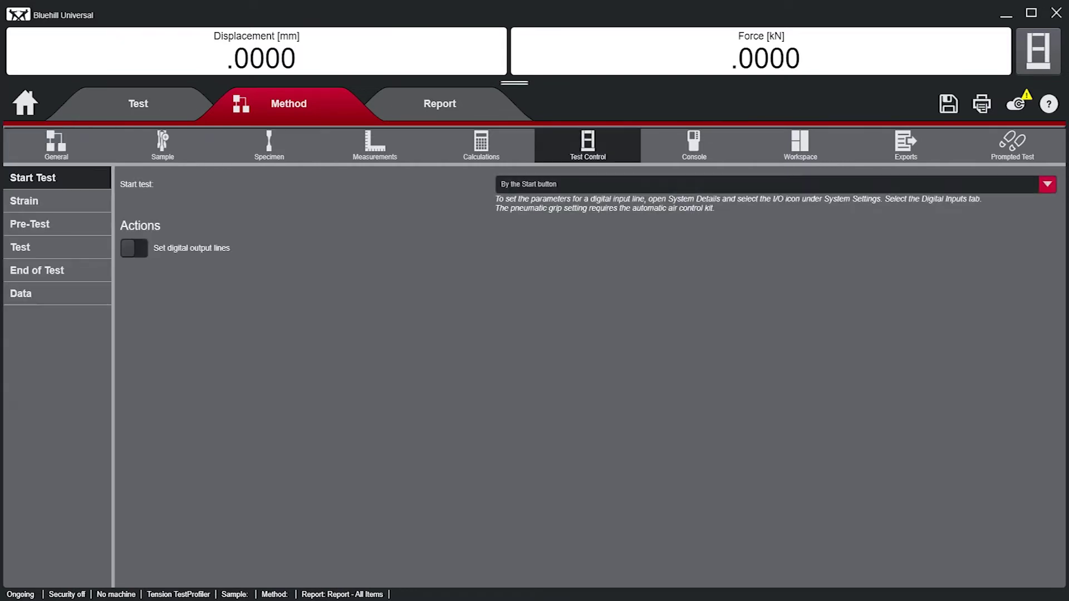
{"action": "left_click", "coordinate": [56, 246]}
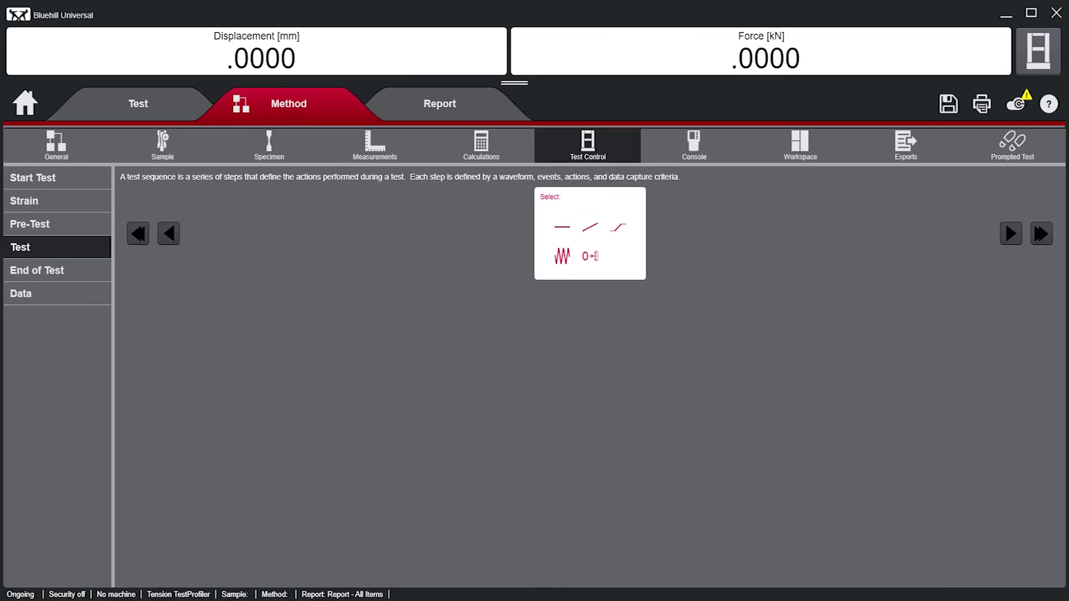
{"action": "left_click", "coordinate": [589, 227]}
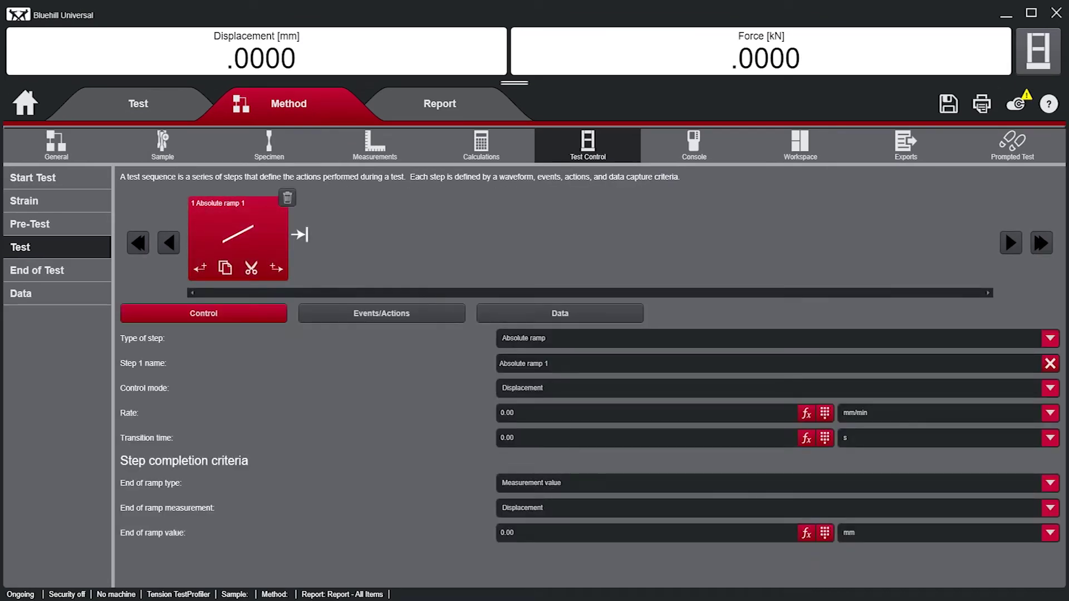
Keep the absolute ramp's control mode on Displacement and set its rate to 25 mm/min
{"action": "left_click", "coordinate": [605, 391]}
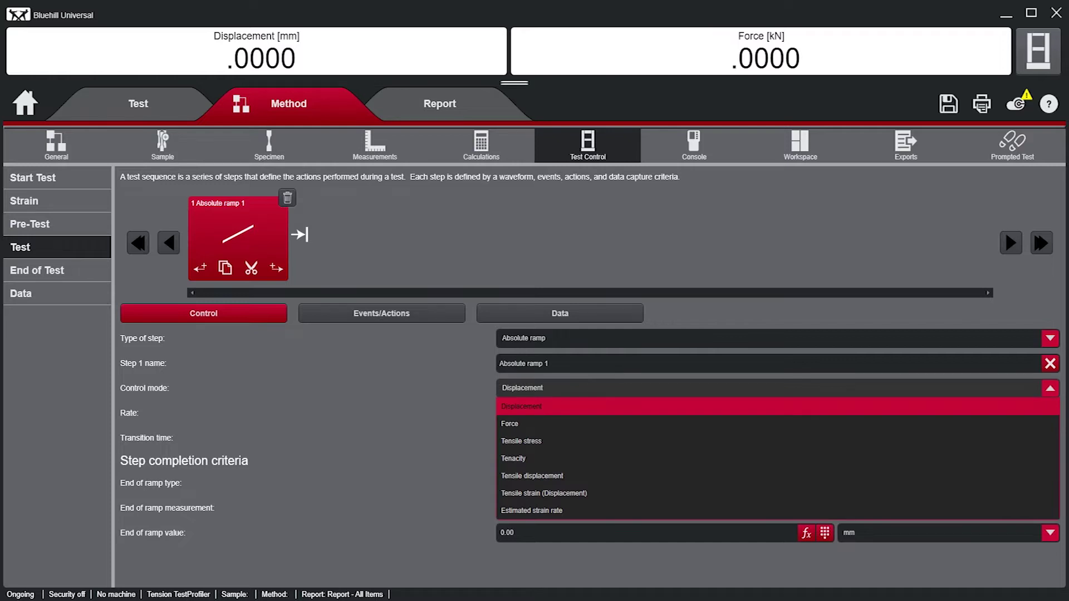
{"action": "left_click", "coordinate": [620, 388]}
{"action": "left_click", "coordinate": [826, 414]}
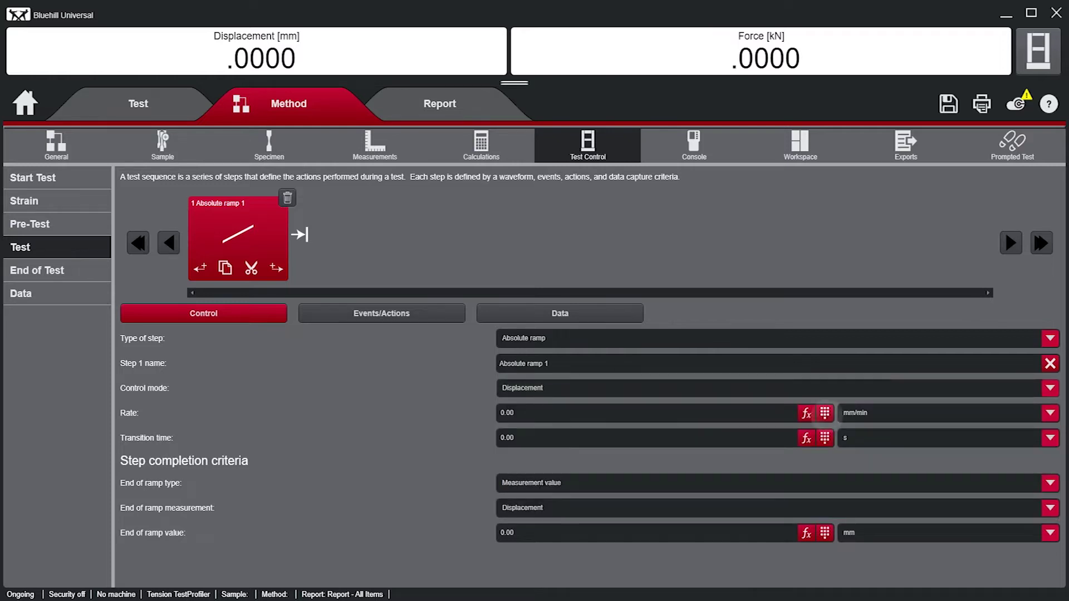
{"action": "left_click", "coordinate": [863, 501]}
{"action": "left_click", "coordinate": [863, 472]}
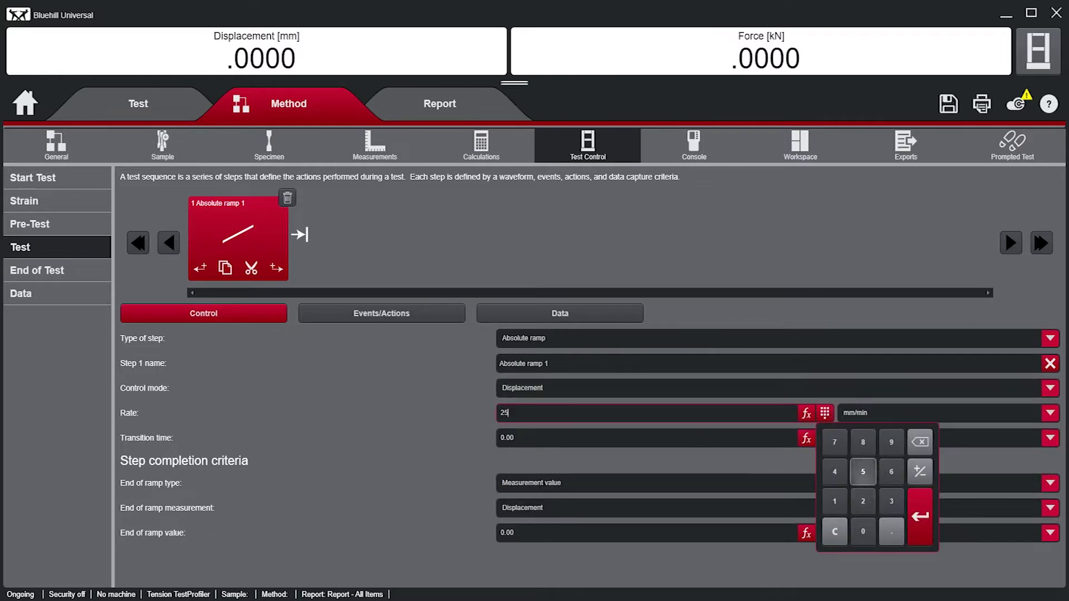
{"action": "left_click", "coordinate": [920, 525]}
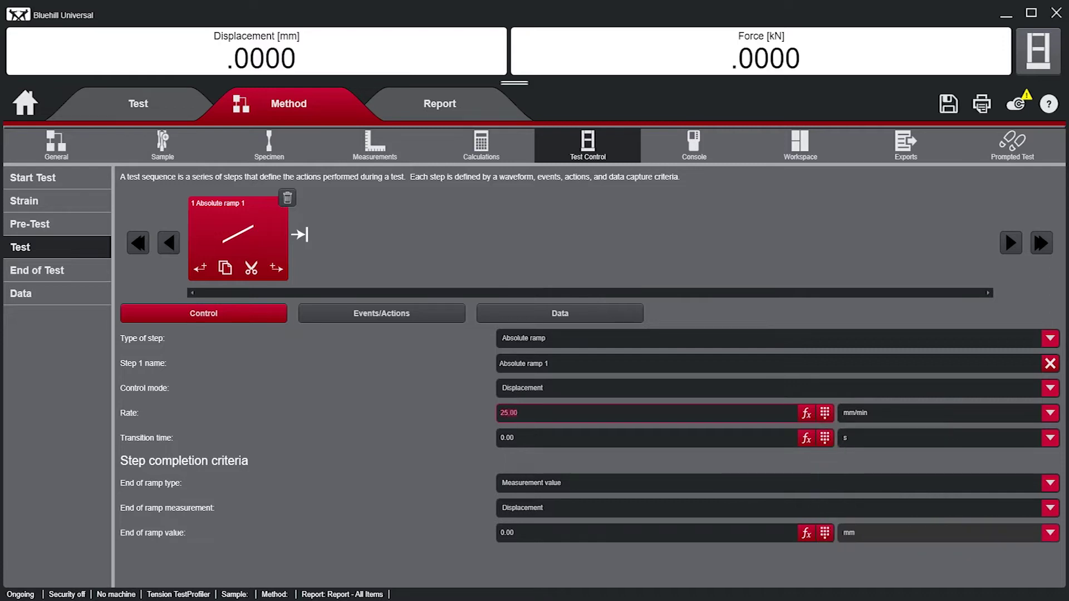
Set the absolute ramp to end on a measurement value, with Force as the measurement and 1 kN as the end value
{"action": "left_click", "coordinate": [665, 485]}
{"action": "left_click", "coordinate": [708, 484]}
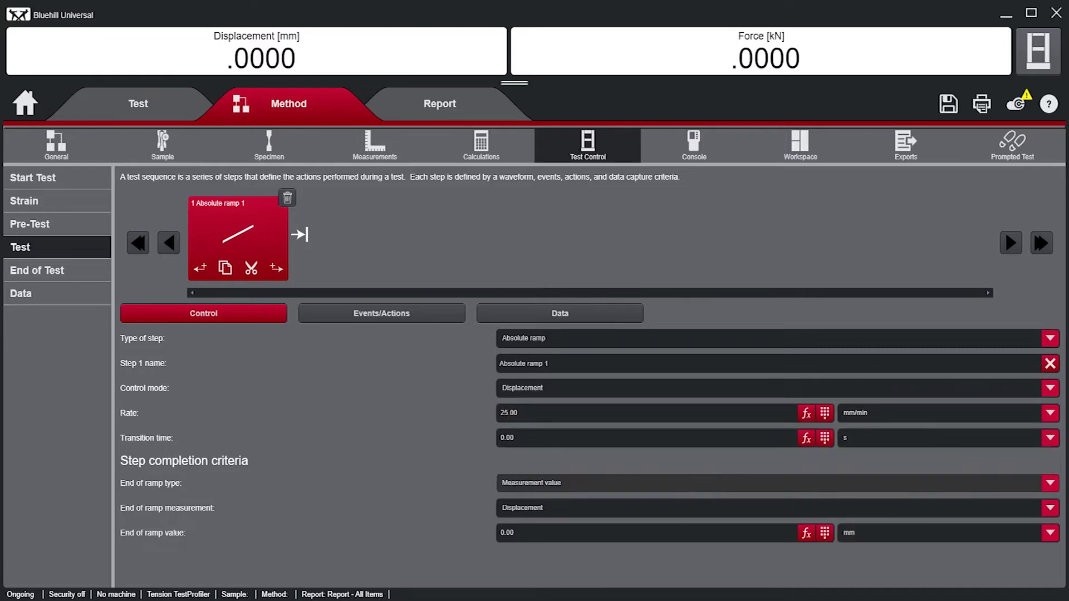
{"action": "left_click", "coordinate": [534, 508]}
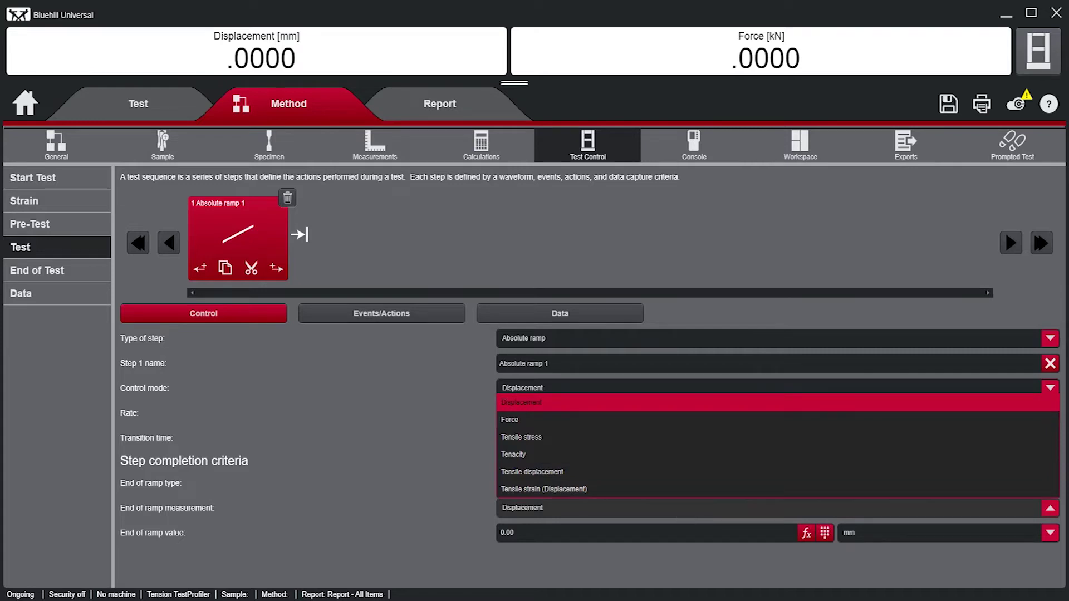
{"action": "left_click", "coordinate": [536, 422]}
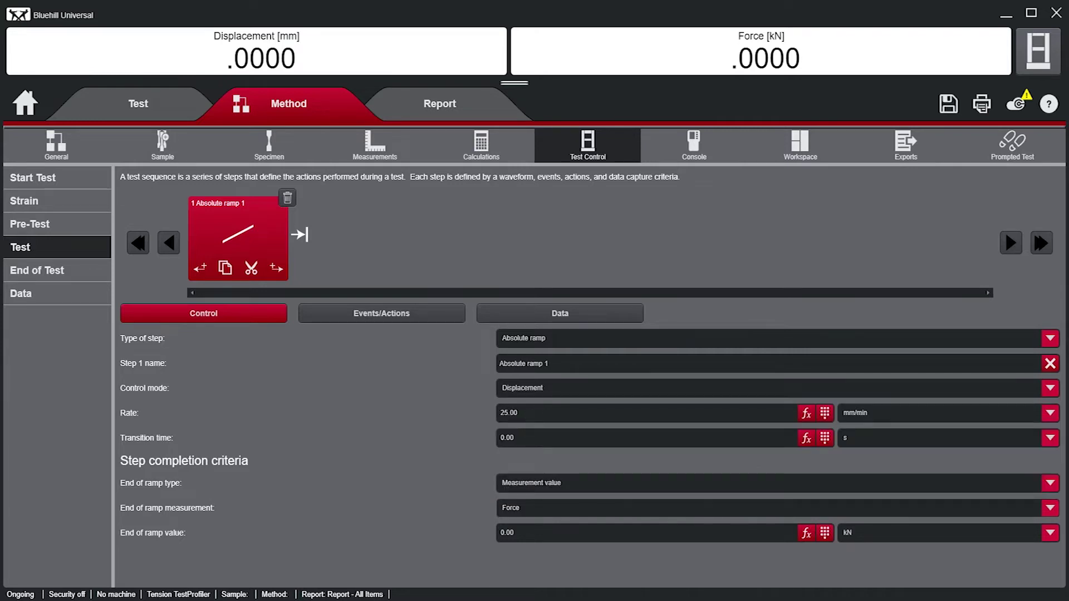
{"action": "left_click", "coordinate": [824, 533]}
{"action": "left_click", "coordinate": [834, 473]}
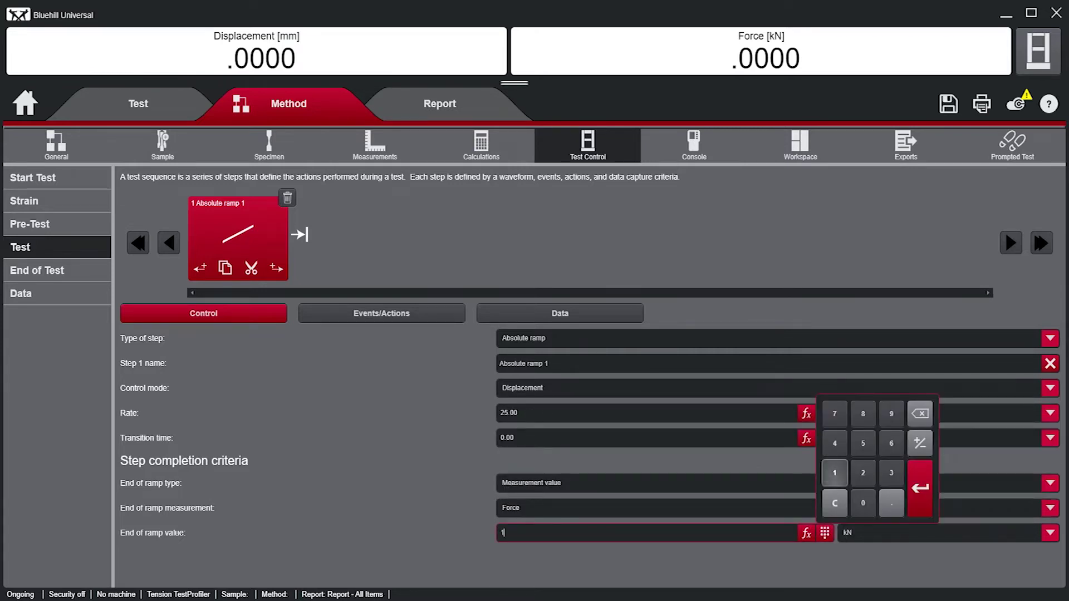
{"action": "left_click", "coordinate": [924, 500]}
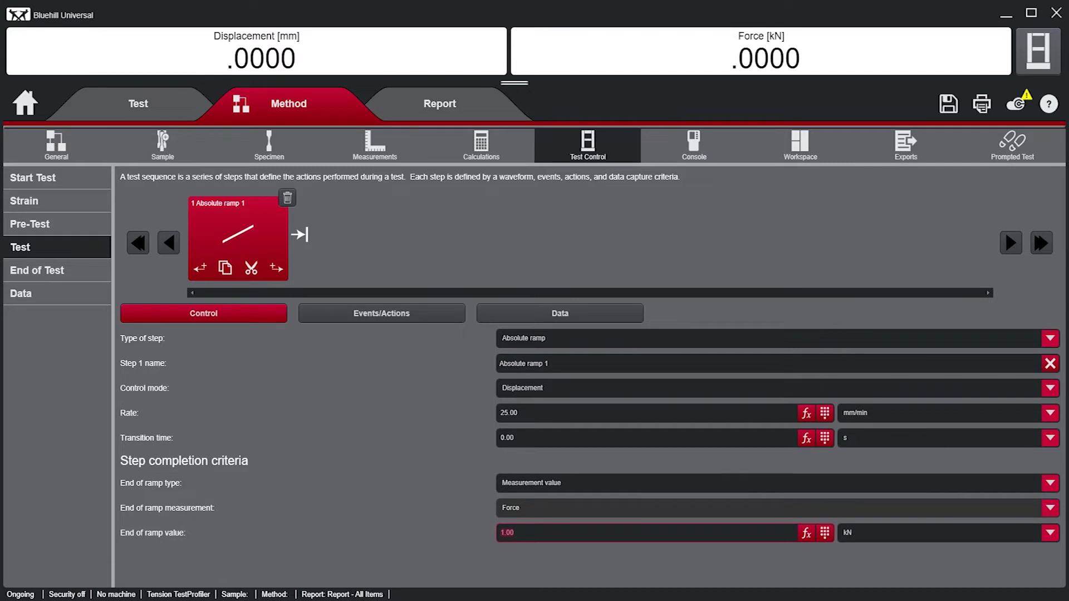
Add a hold step after the absolute ramp and paste a copy of the ramp after the hold
{"action": "left_click", "coordinate": [276, 268]}
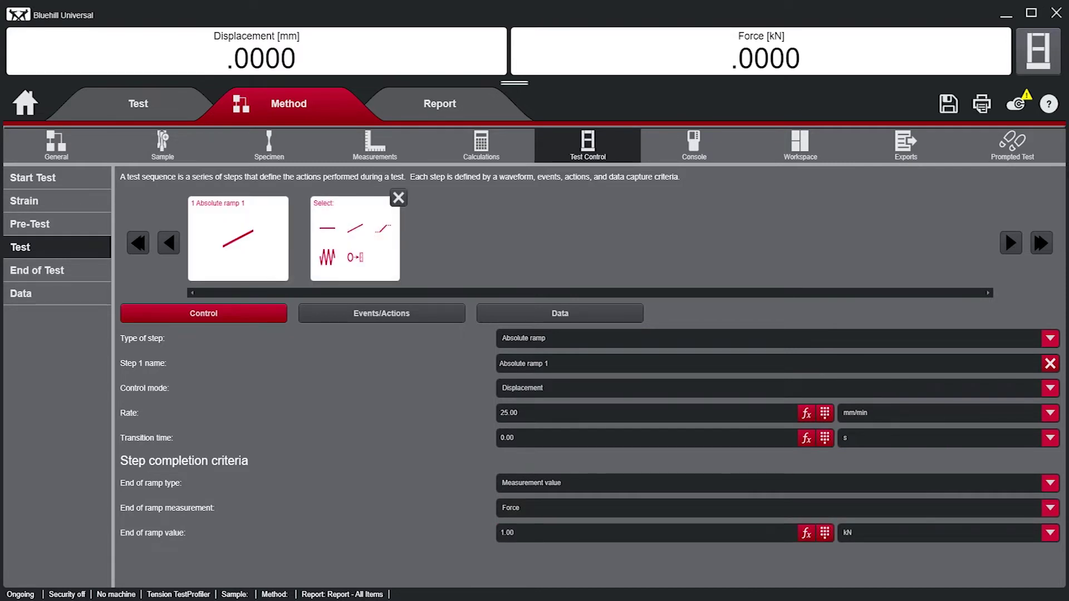
{"action": "left_click", "coordinate": [327, 228]}
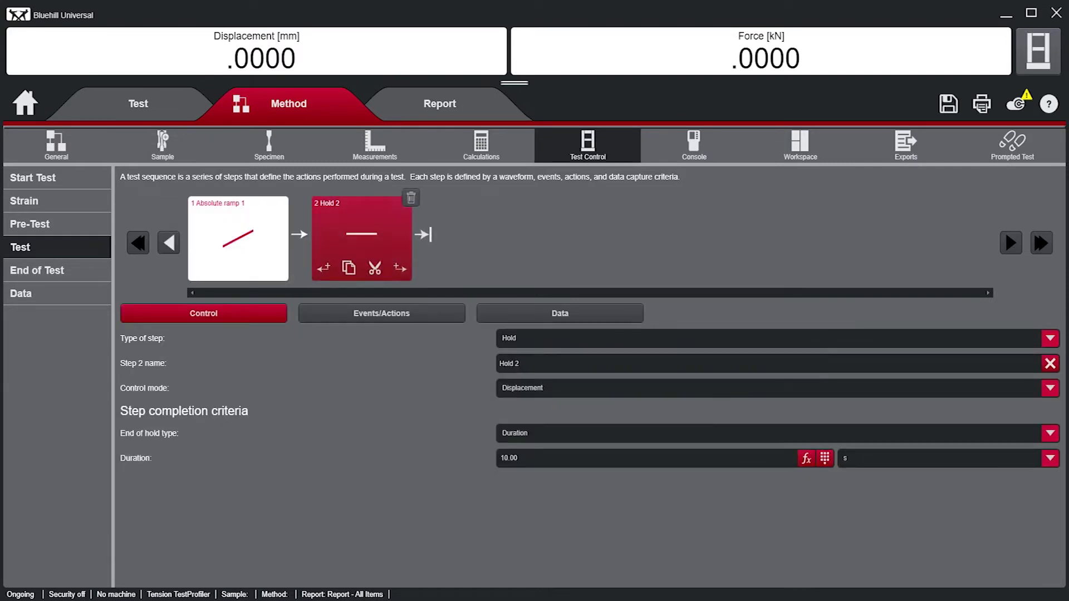
{"action": "left_click", "coordinate": [251, 245]}
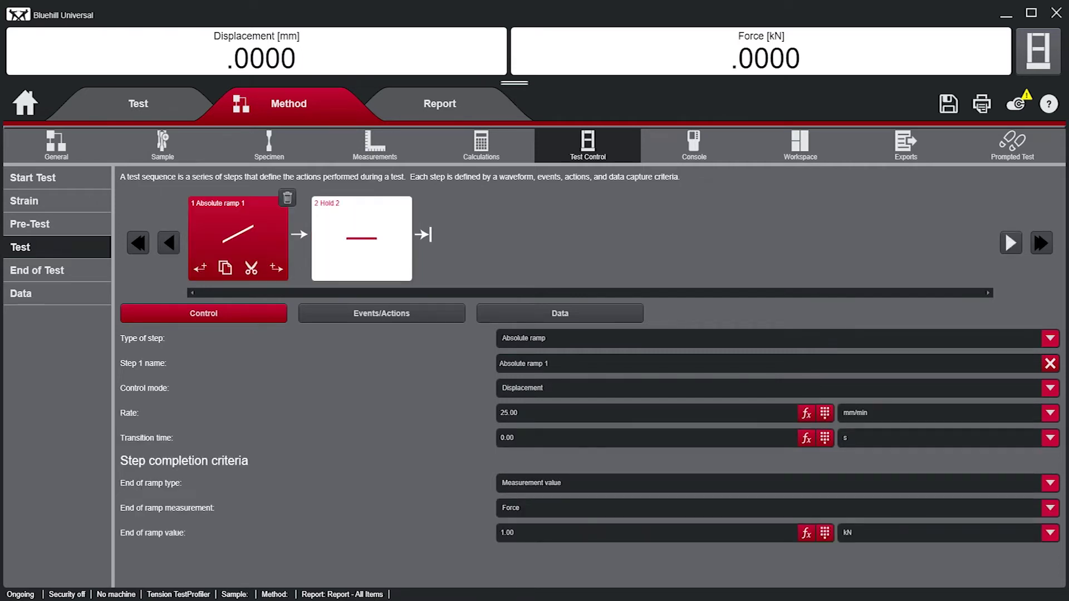
{"action": "left_click", "coordinate": [200, 268]}
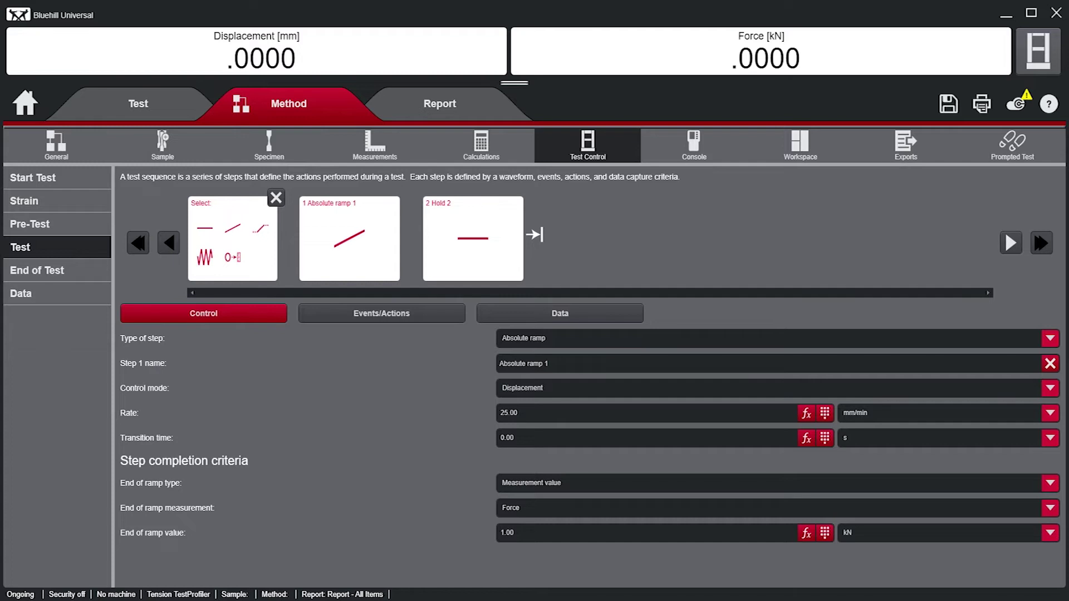
{"action": "left_click", "coordinate": [275, 197]}
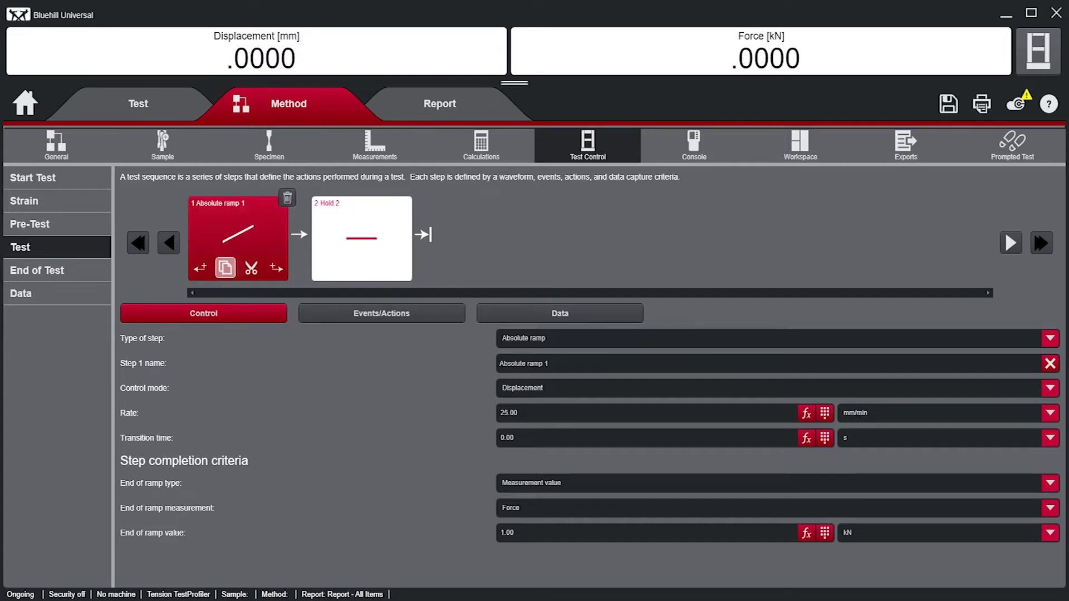
{"action": "left_click", "coordinate": [392, 234]}
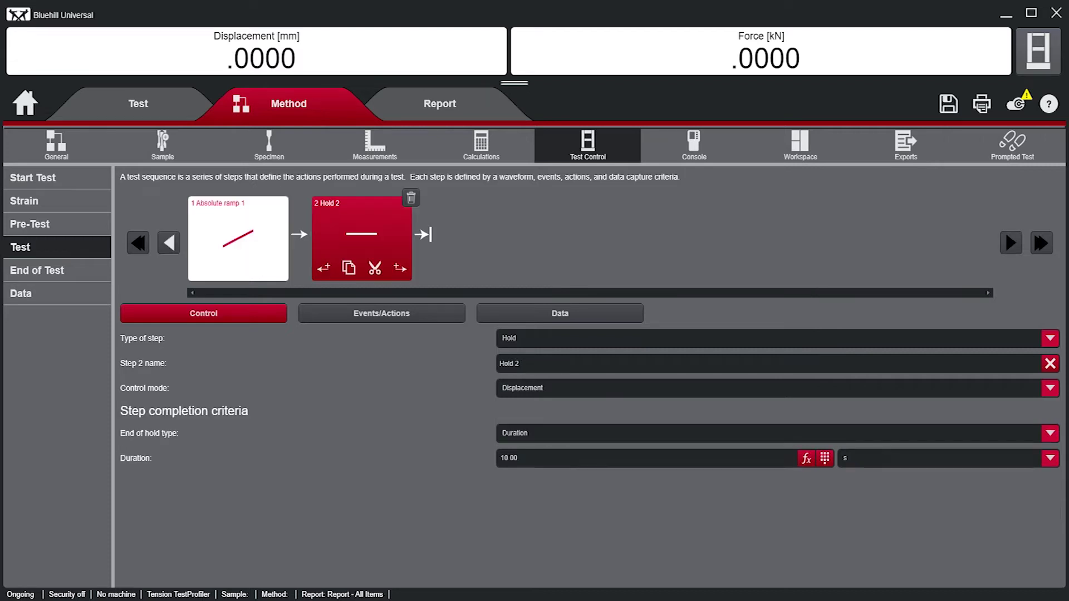
{"action": "left_click", "coordinate": [400, 267]}
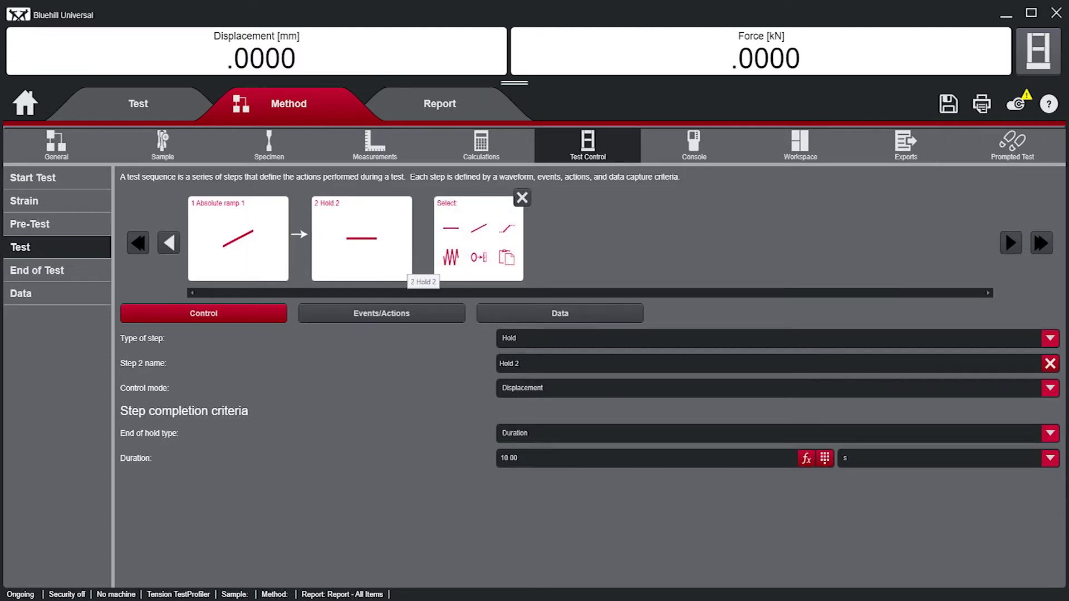
{"action": "left_click", "coordinate": [506, 258]}
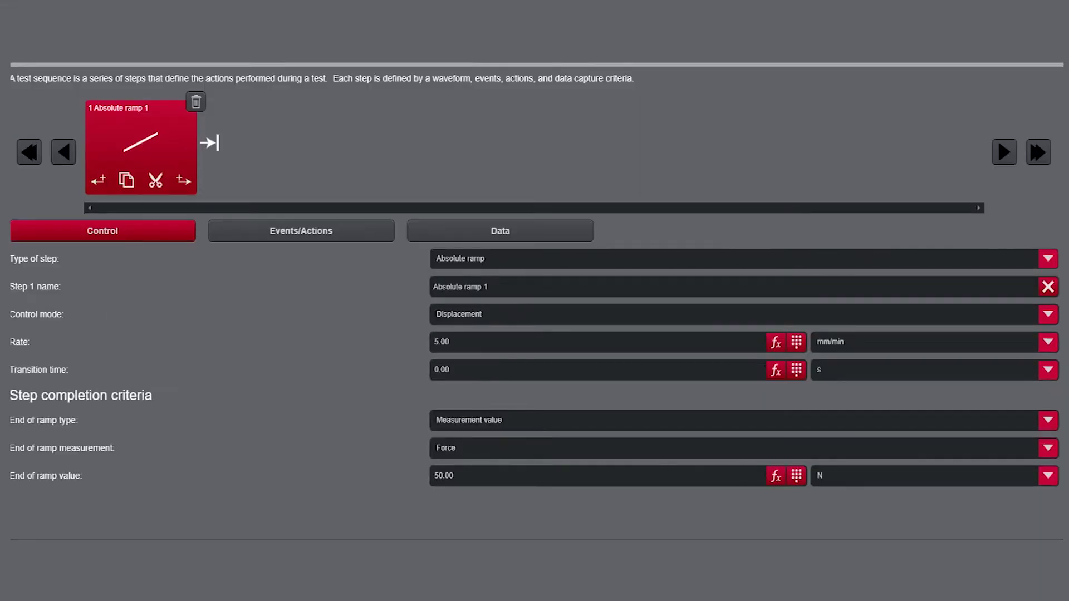
Review the absolute ramp's Step completion event with its Go to step action, and add a Measurement event to the ramp
{"action": "left_click", "coordinate": [305, 237]}
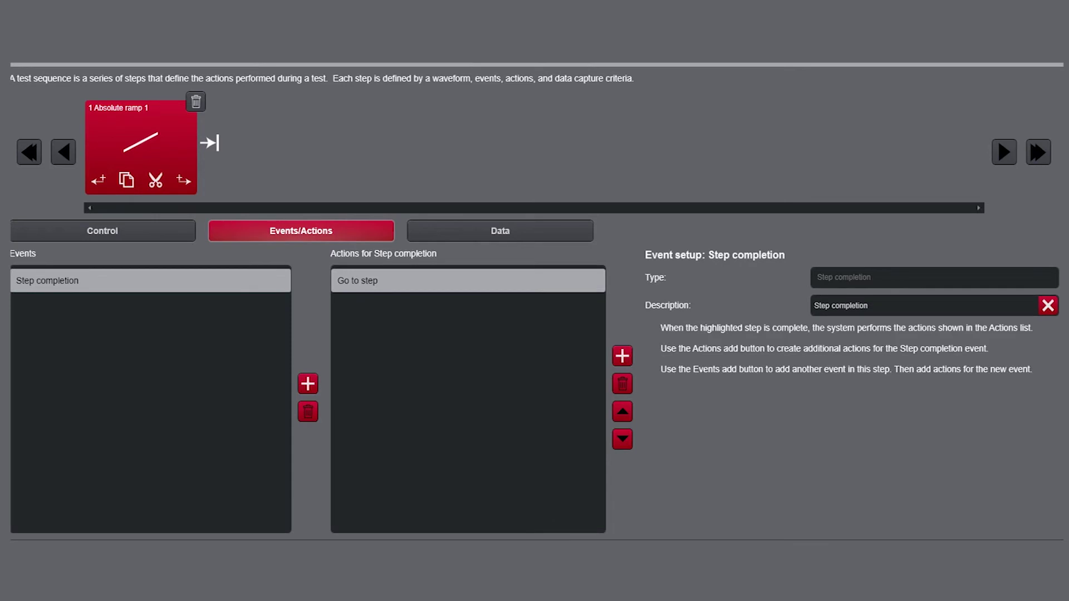
{"action": "left_click", "coordinate": [232, 284]}
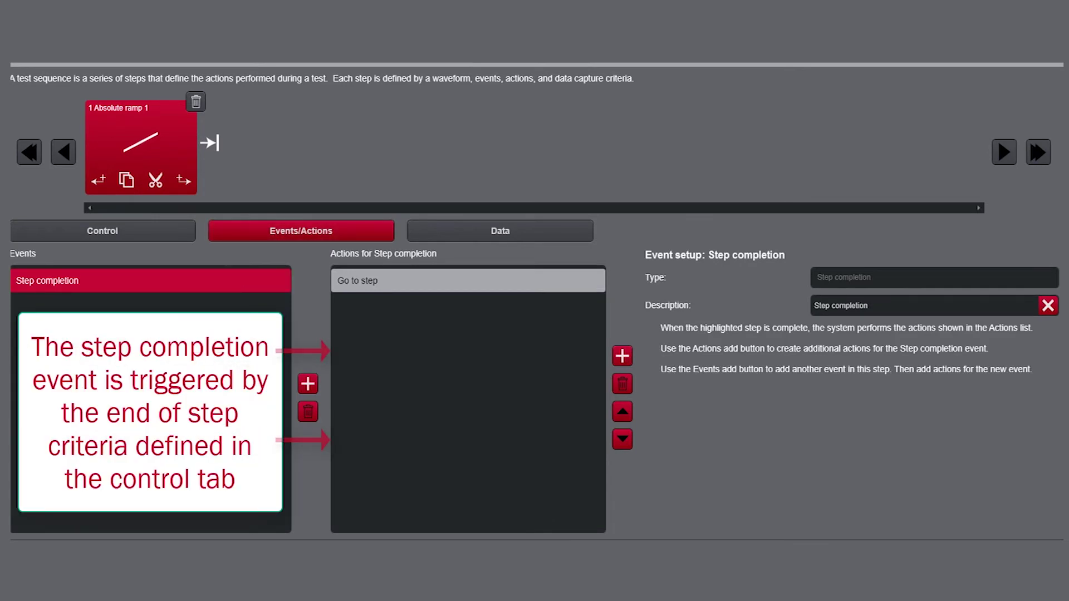
{"action": "left_click", "coordinate": [403, 287]}
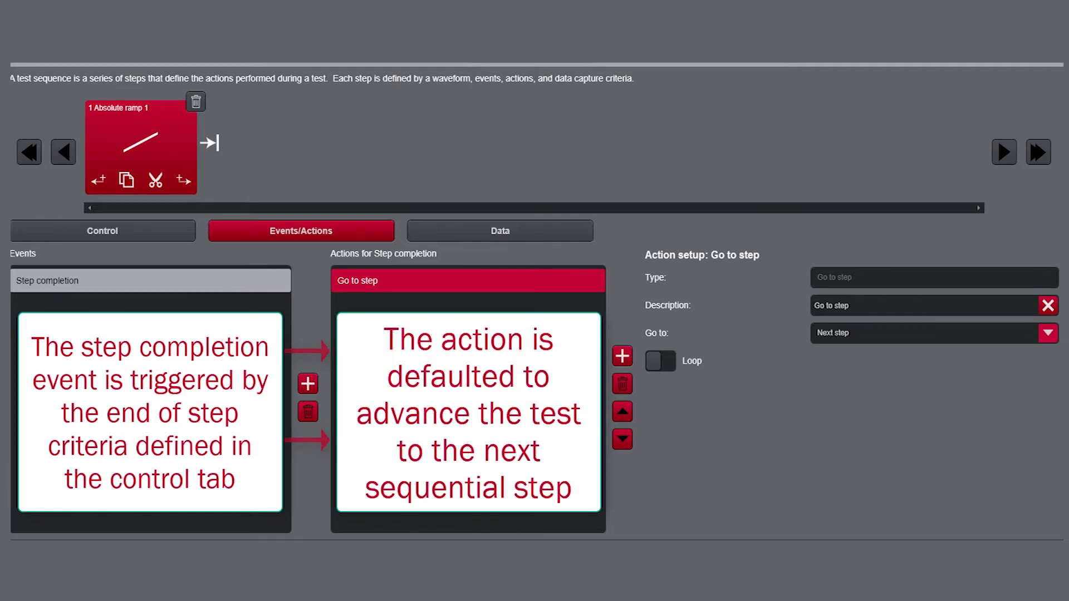
{"action": "left_click", "coordinate": [241, 281]}
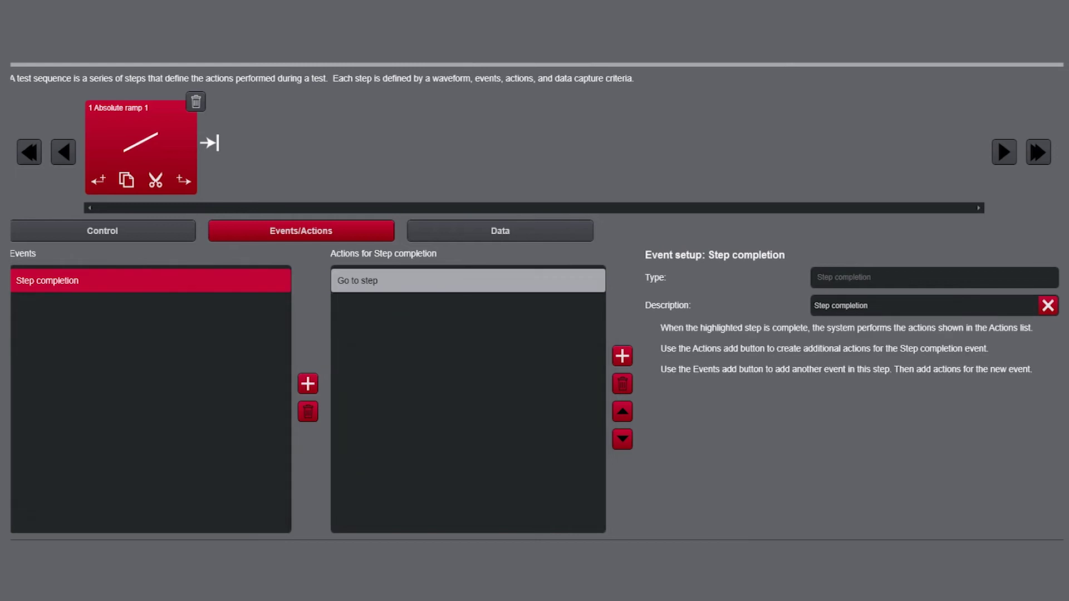
{"action": "left_click", "coordinate": [307, 383]}
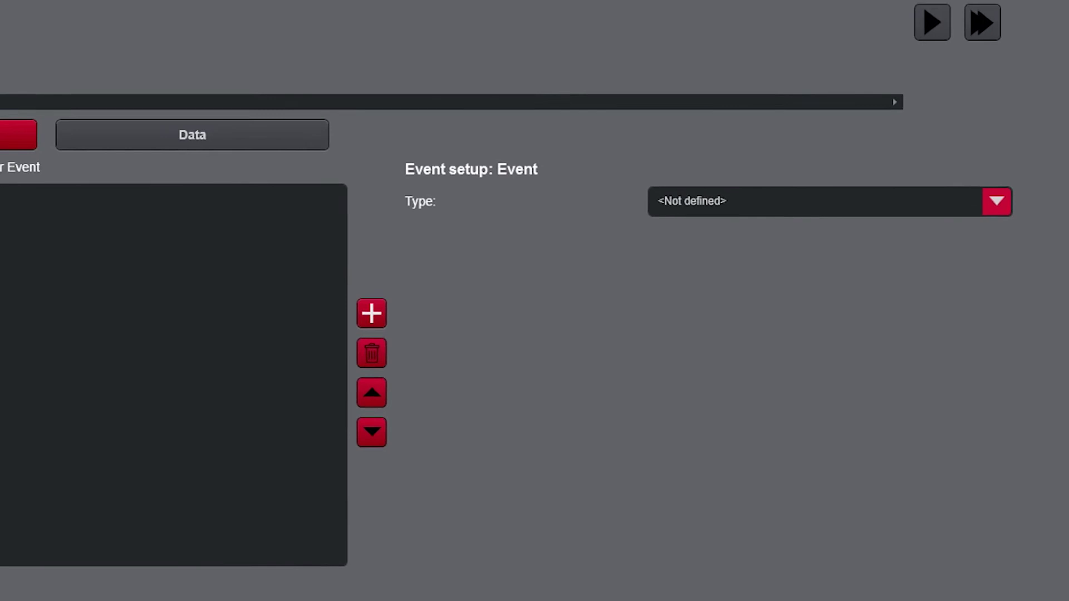
{"action": "left_click", "coordinate": [714, 211]}
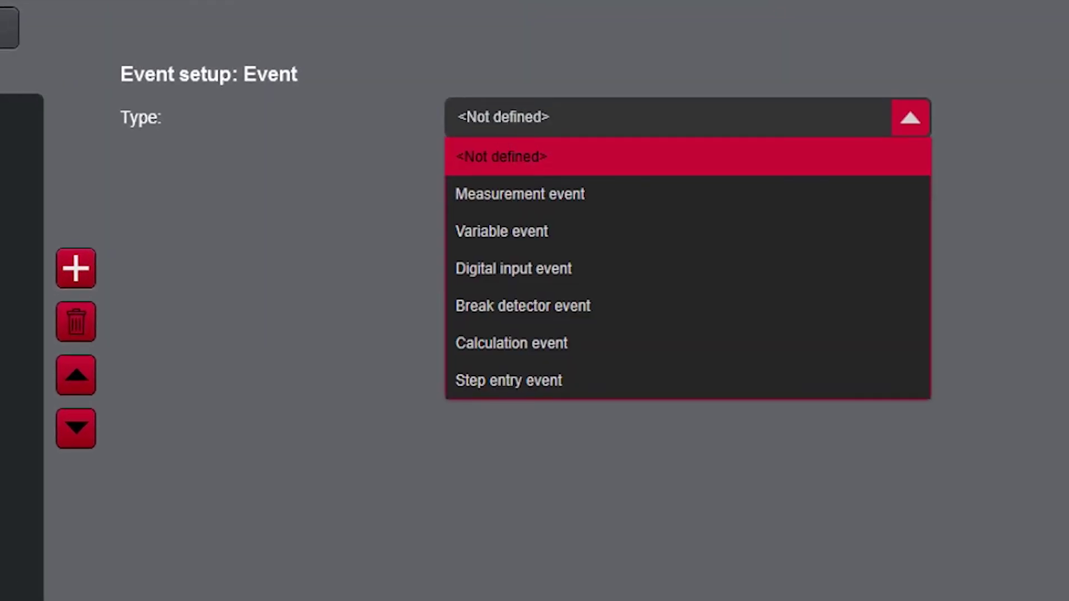
{"action": "left_click", "coordinate": [544, 201]}
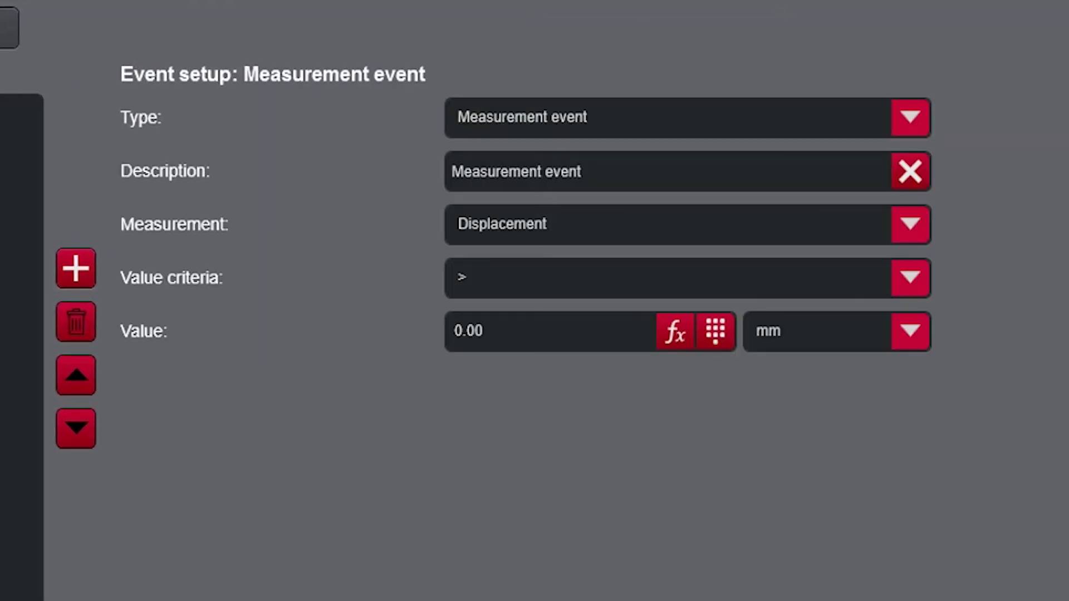
Configure the measurement event to trigger when Force is greater than 10 N
{"action": "left_click", "coordinate": [554, 224]}
{"action": "left_click", "coordinate": [553, 300]}
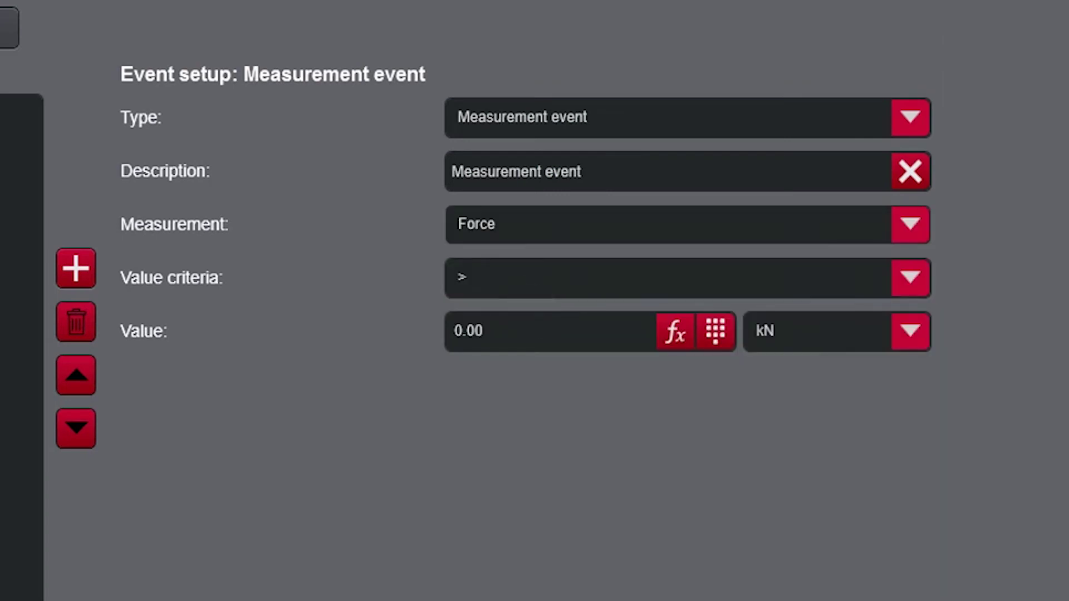
{"action": "left_click", "coordinate": [835, 332]}
{"action": "left_click", "coordinate": [779, 217]}
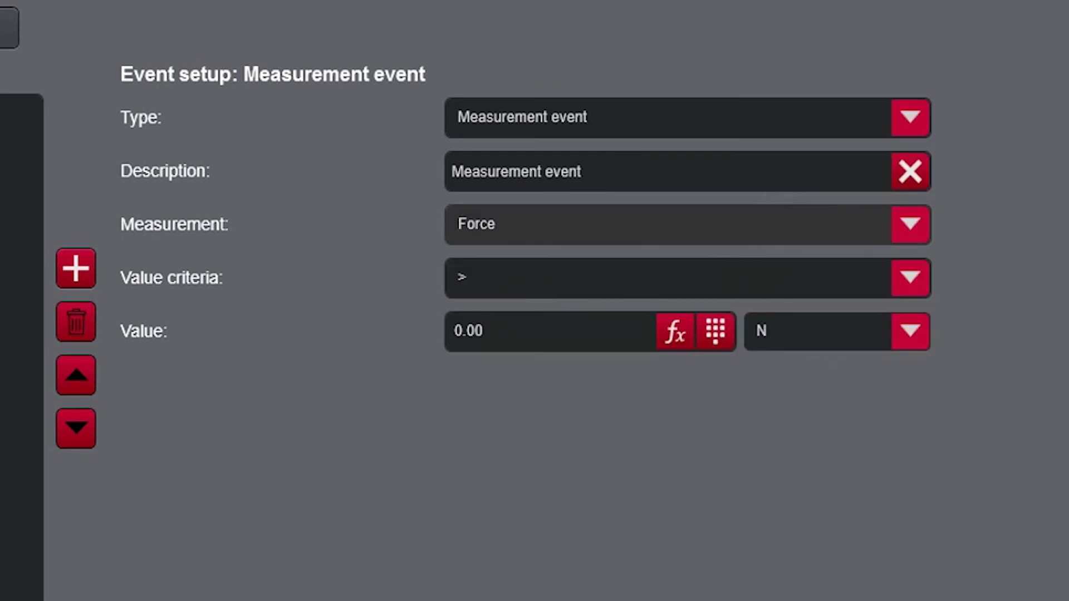
{"action": "left_click", "coordinate": [715, 330]}
{"action": "left_click", "coordinate": [722, 202]}
{"action": "left_click", "coordinate": [784, 267]}
{"action": "left_click", "coordinate": [909, 236]}
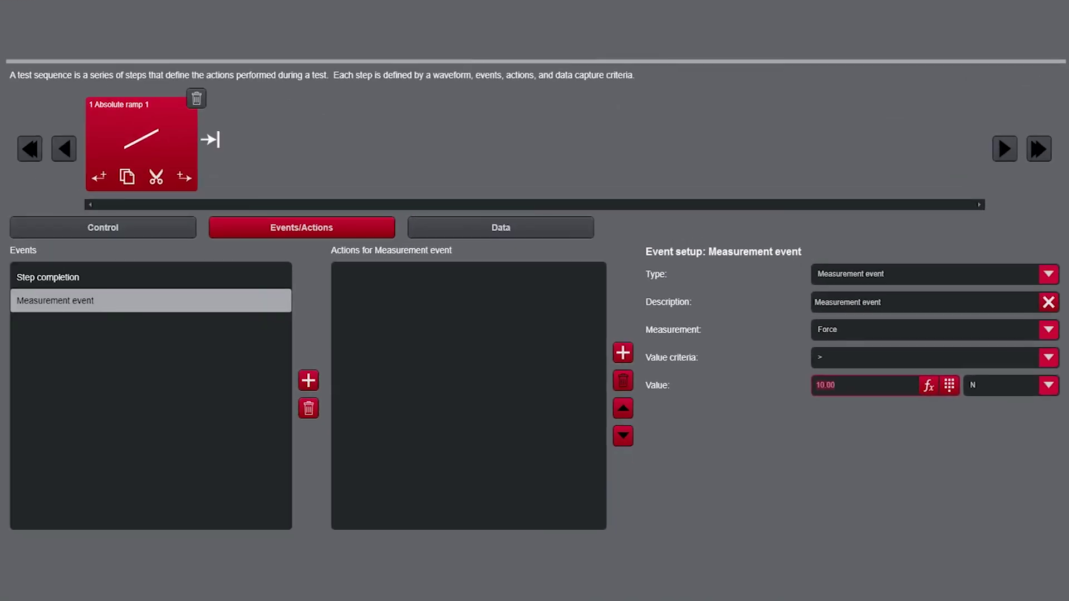
Add a Set a temperature action to the measurement event
{"action": "left_click", "coordinate": [622, 352]}
{"action": "left_click", "coordinate": [1048, 274]}
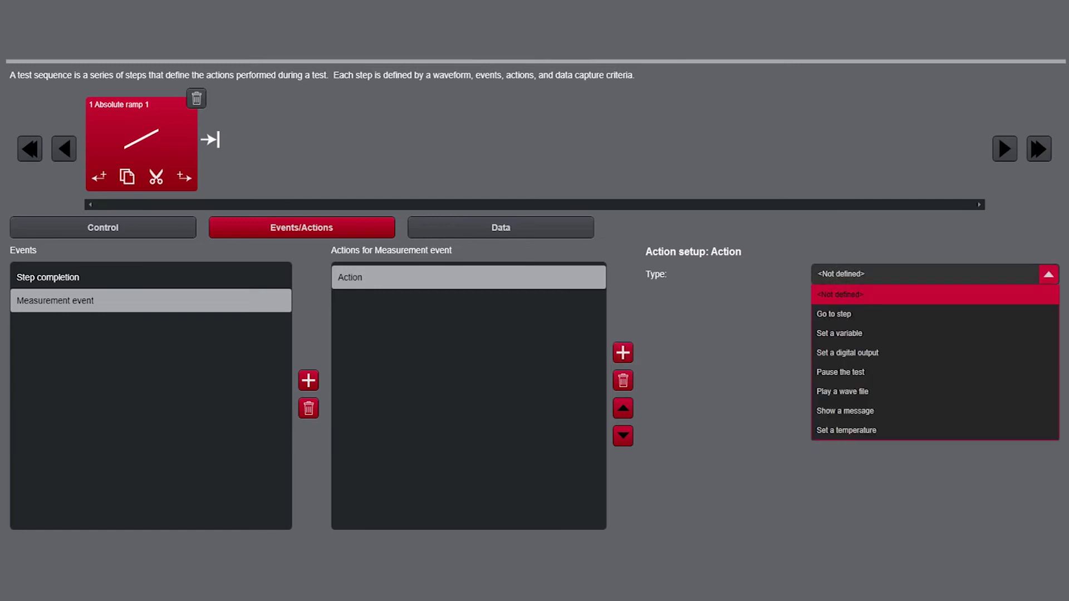
{"action": "left_click", "coordinate": [845, 430]}
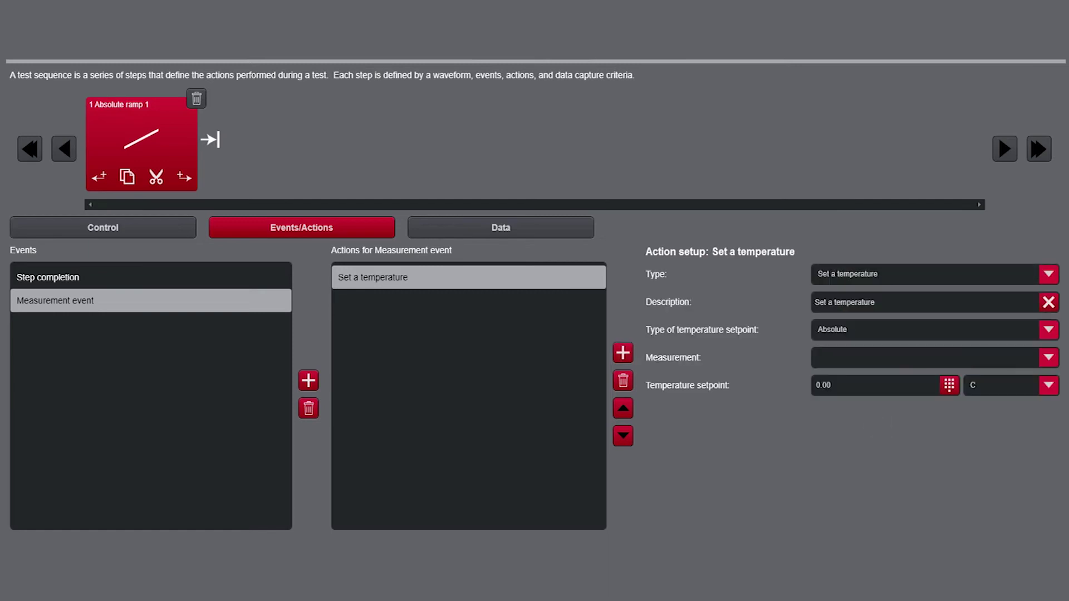
Set the temperature action's setpoint type to Absolute and check its available measurements
{"action": "left_click", "coordinate": [1048, 330]}
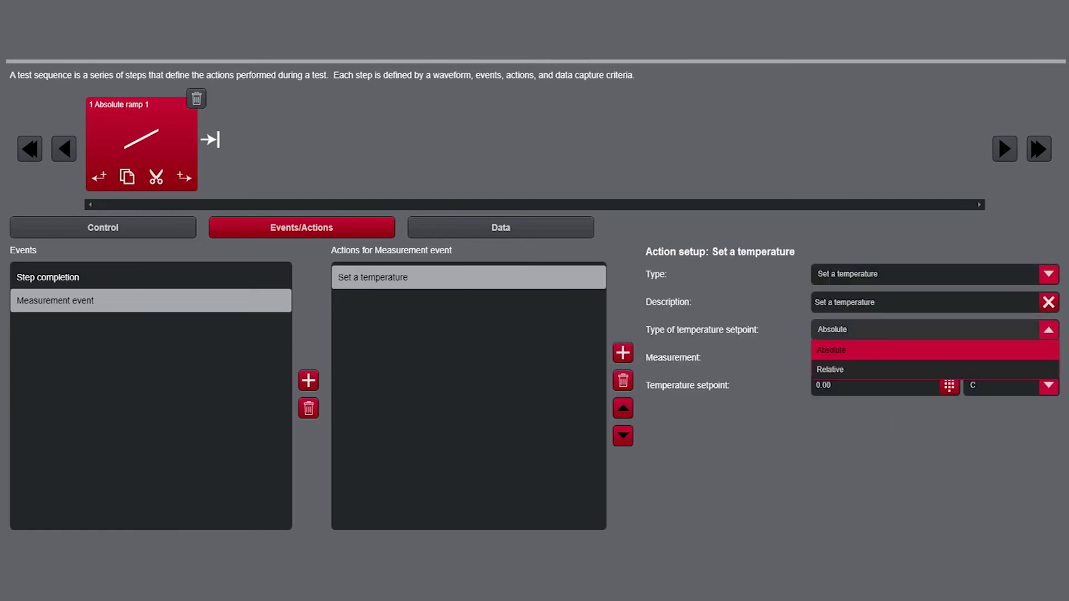
{"action": "left_click", "coordinate": [831, 350]}
{"action": "left_click", "coordinate": [1048, 358]}
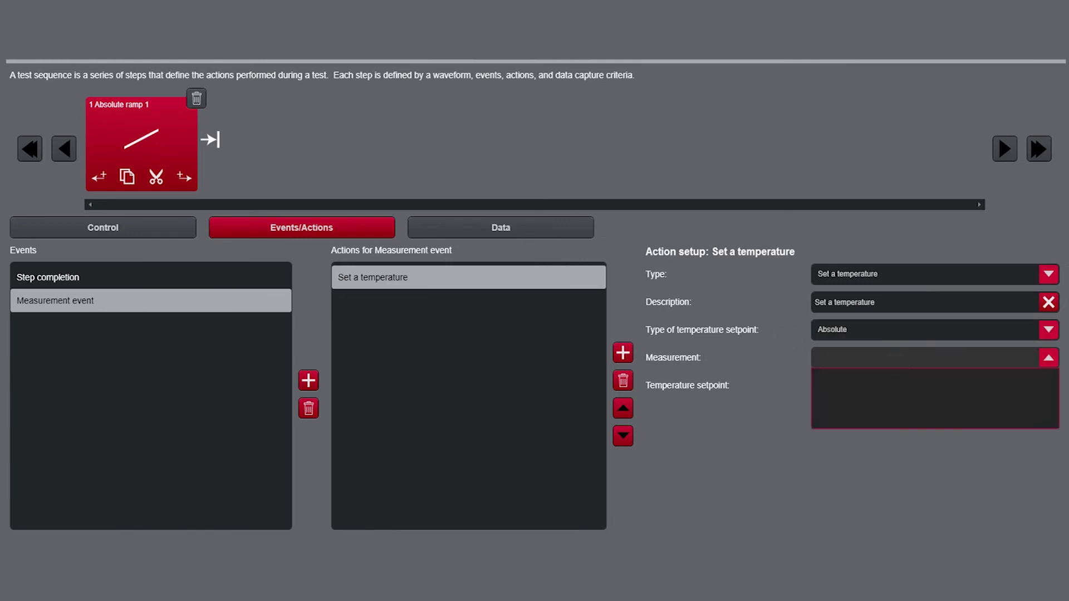
{"action": "left_click", "coordinate": [1049, 357]}
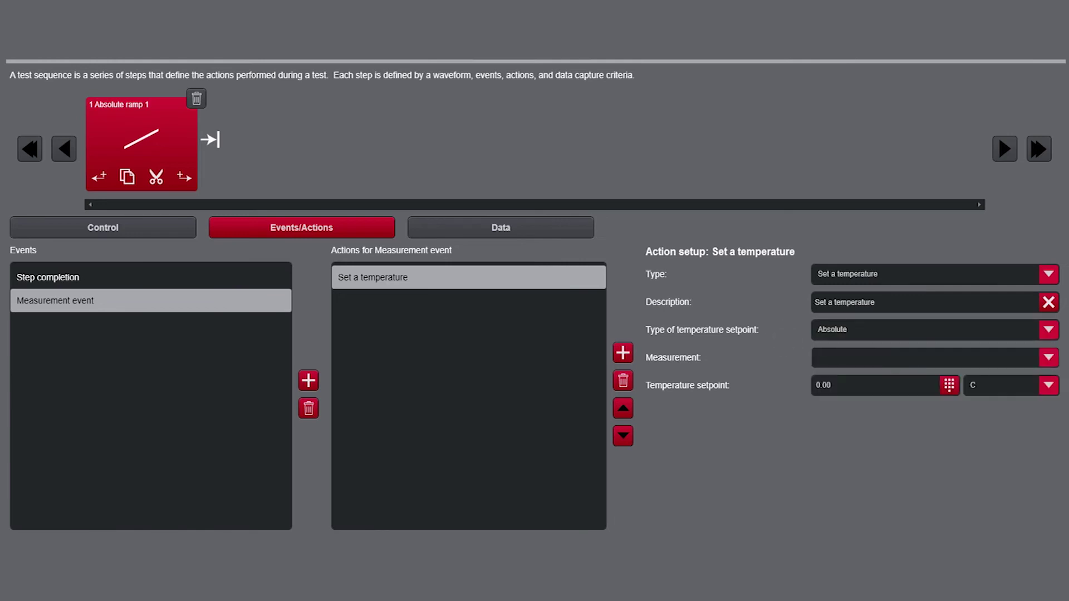
Set the action's temperature setpoint to 100 in Fahrenheit (F)
{"action": "left_click", "coordinate": [1048, 386]}
{"action": "left_click", "coordinate": [1011, 343]}
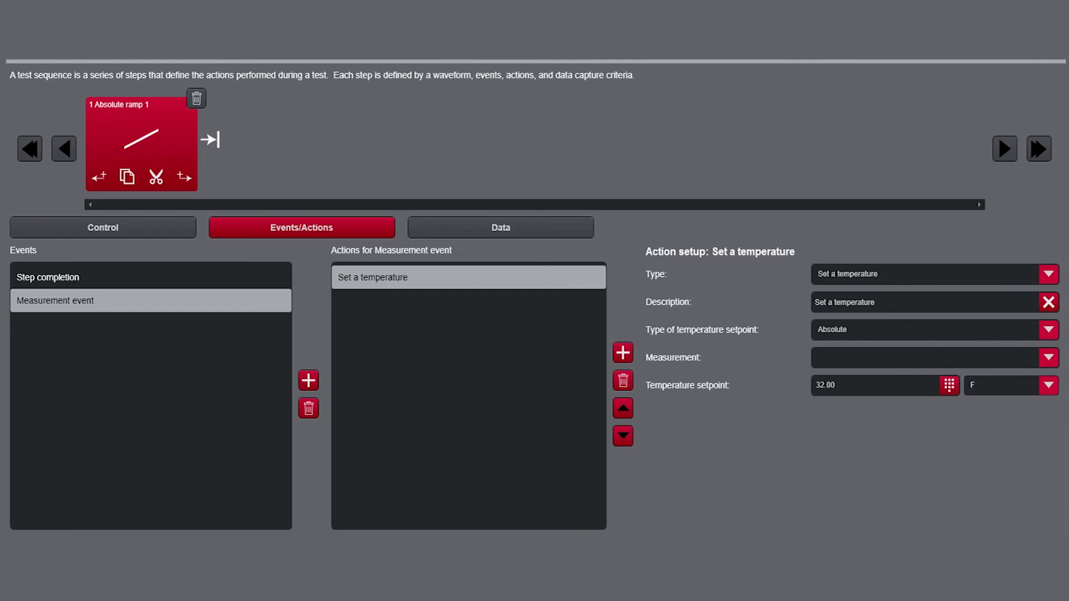
{"action": "left_click", "coordinate": [949, 385]}
{"action": "left_click", "coordinate": [953, 318]}
{"action": "left_click", "coordinate": [984, 352]}
{"action": "left_click", "coordinate": [984, 351]}
{"action": "left_click", "coordinate": [1048, 335]}
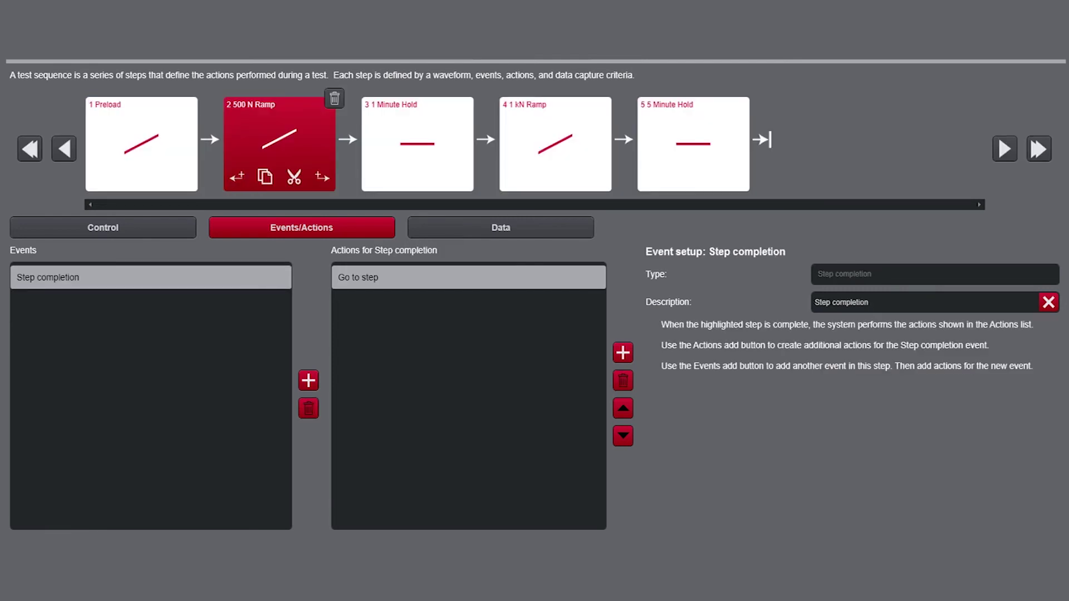
Make the 500 N Ramp's step completion action go to the 1 Minute Hold step
{"action": "left_click", "coordinate": [366, 283]}
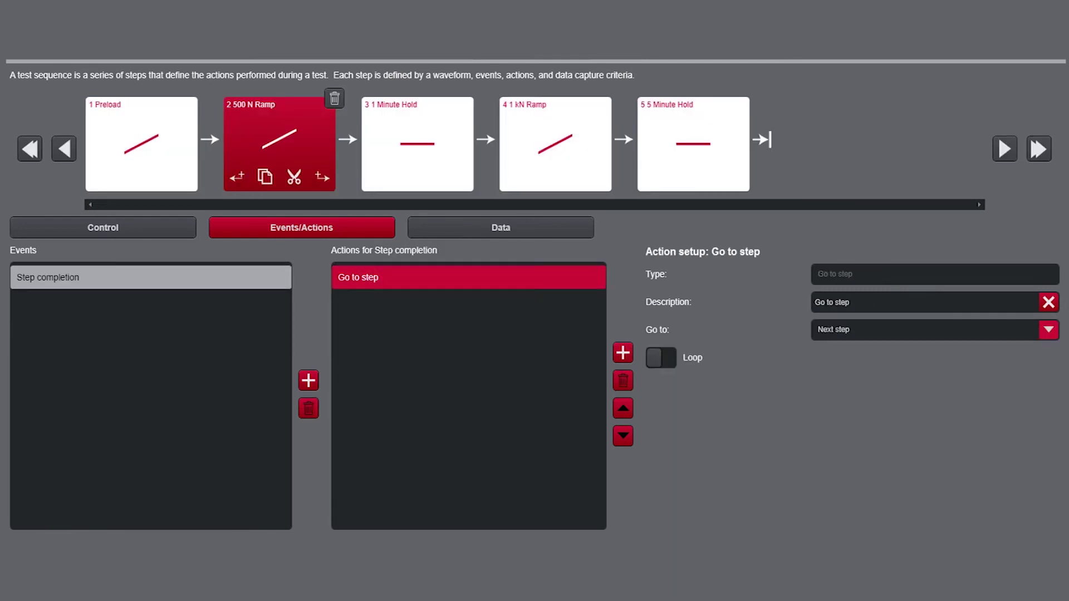
{"action": "left_click", "coordinate": [1048, 329]}
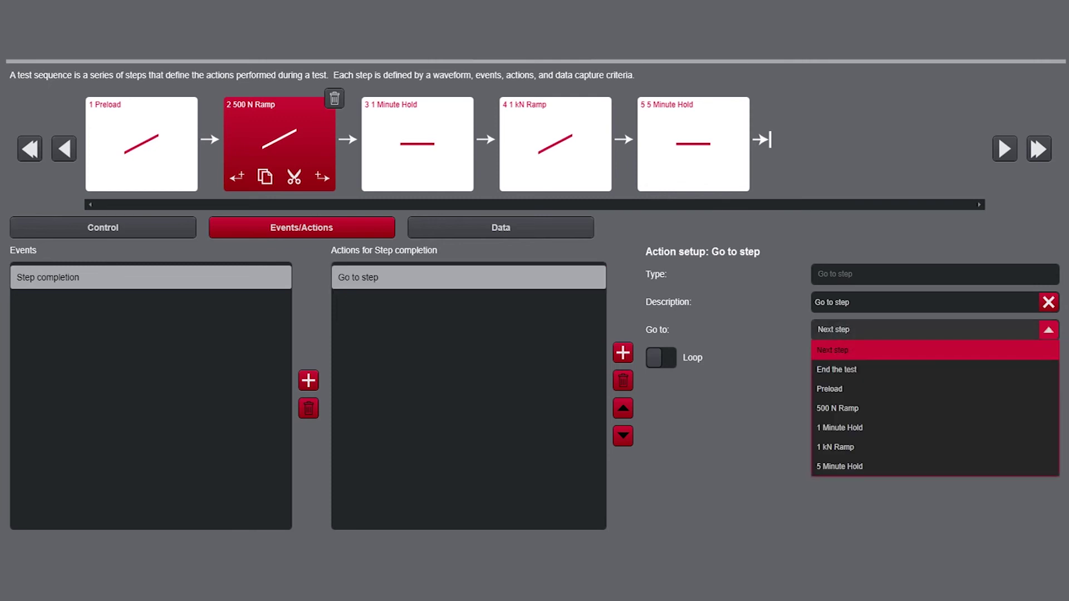
{"action": "left_click", "coordinate": [840, 428]}
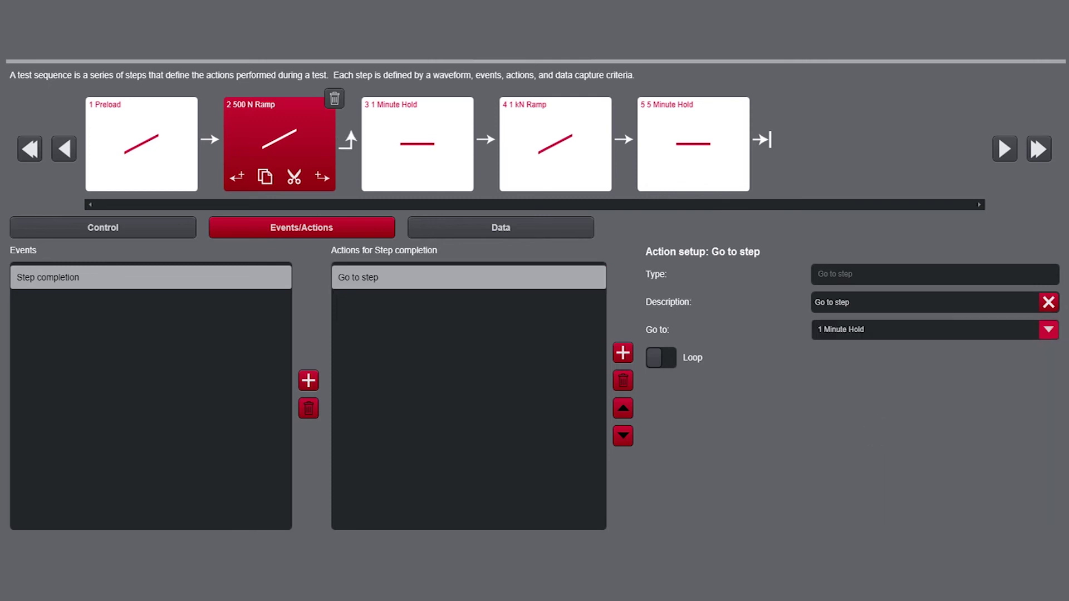
Enable looping on the 500 N Ramp's Go to step action, looping to 5 Minute Hold with 50 loops
{"action": "left_click", "coordinate": [660, 358]}
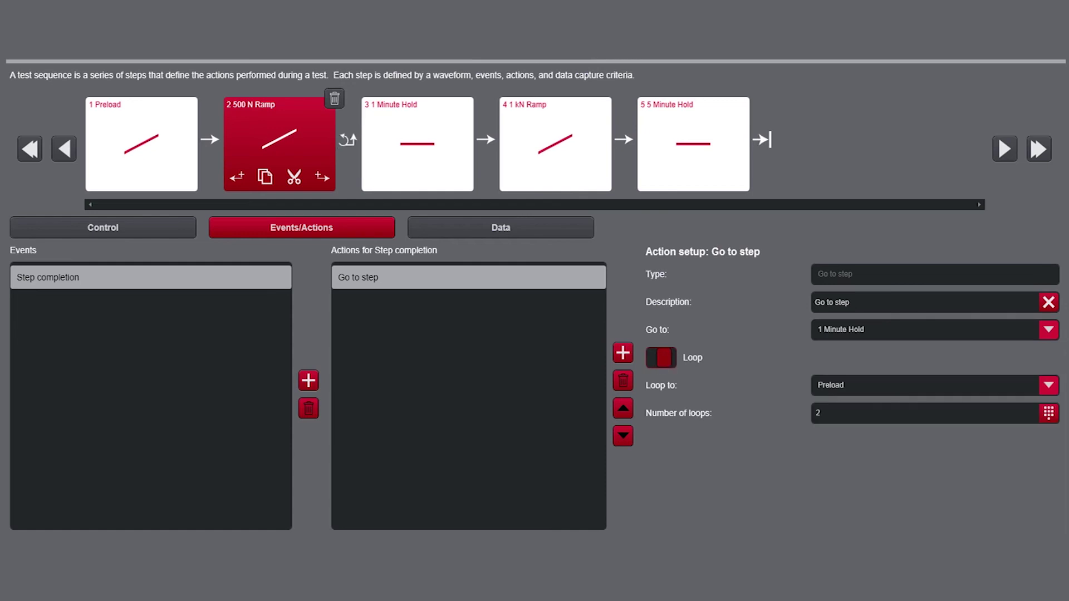
{"action": "left_click", "coordinate": [1048, 385]}
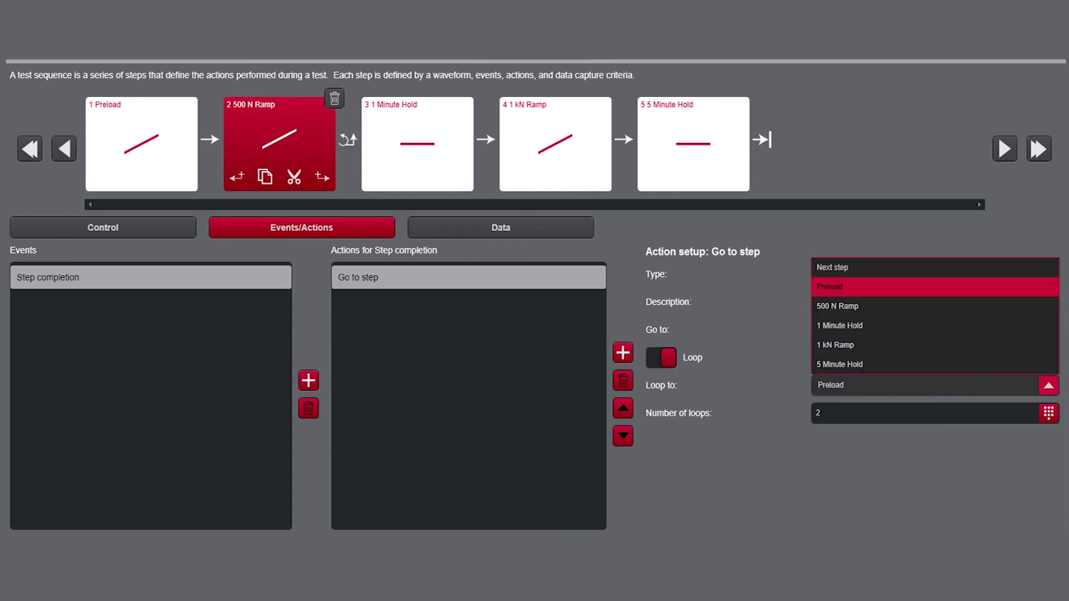
{"action": "left_click", "coordinate": [882, 364]}
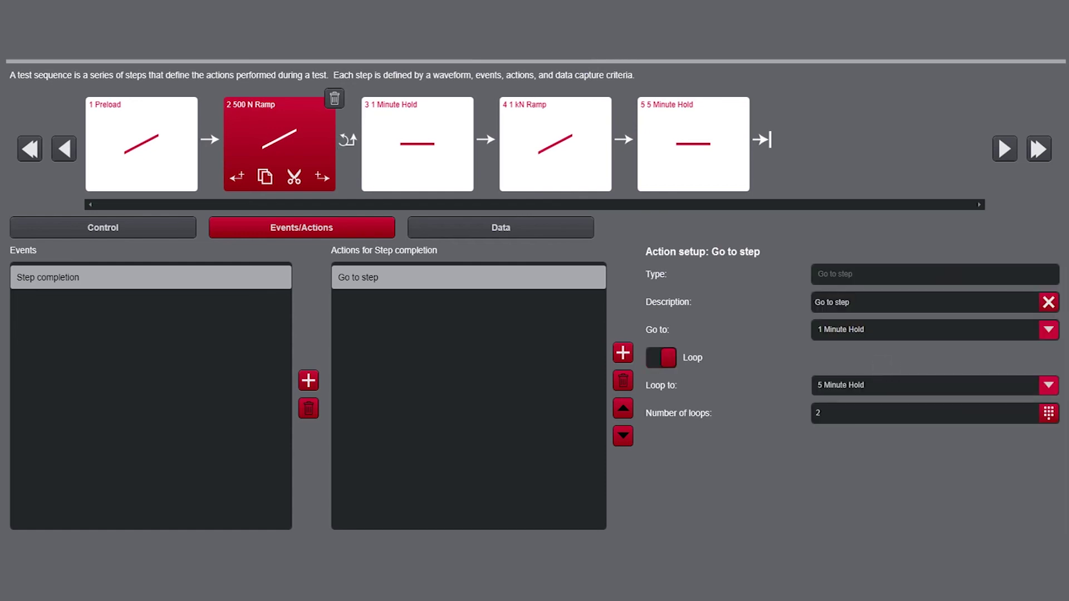
{"action": "left_click", "coordinate": [1048, 413]}
{"action": "left_click", "coordinate": [984, 313]}
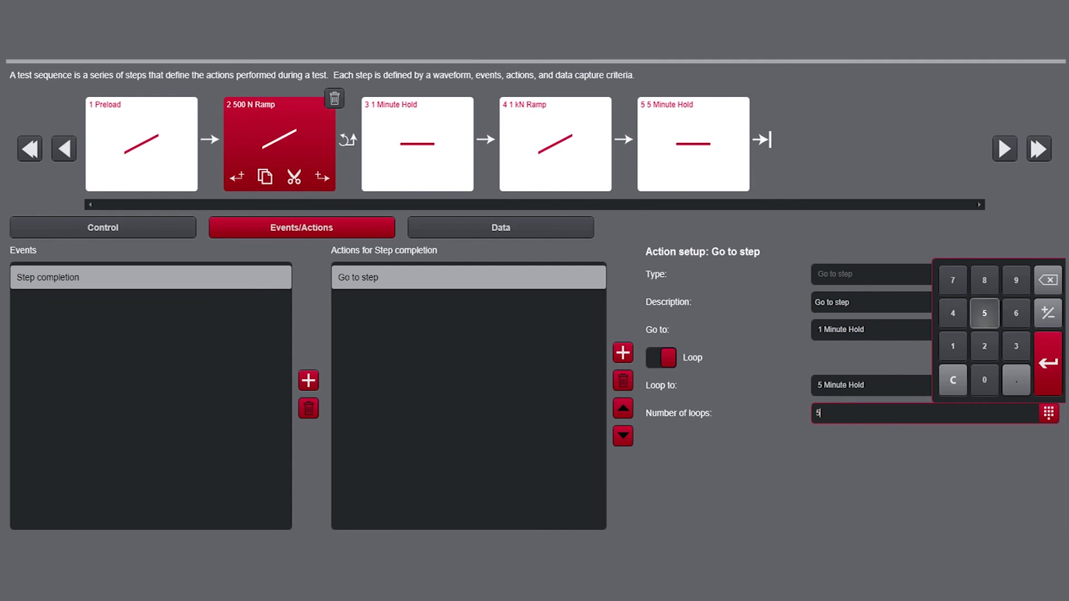
{"action": "left_click", "coordinate": [984, 379]}
{"action": "left_click", "coordinate": [1047, 363]}
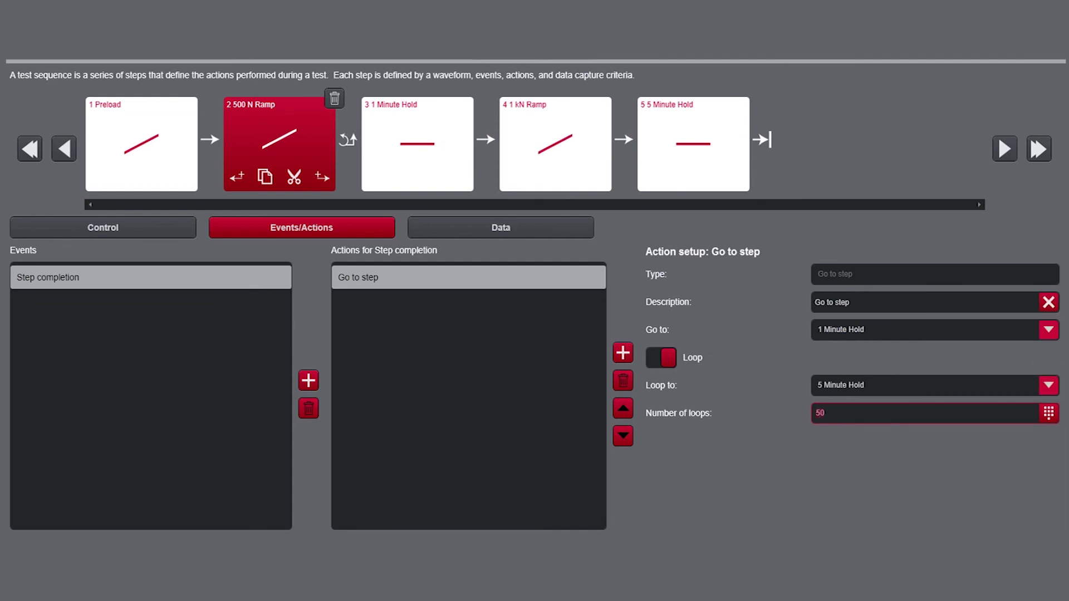
Review the 500 N Ramp's data capture settings and set the 1 Minute Hold step's scheme to Override method scheme
{"action": "left_click", "coordinate": [500, 227]}
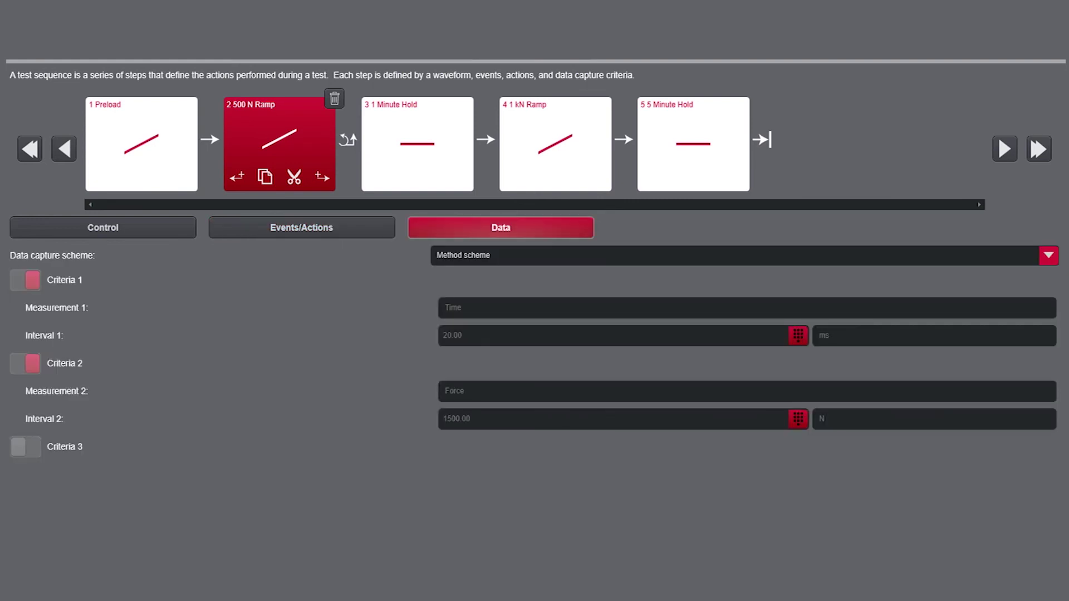
{"action": "left_click", "coordinate": [416, 143]}
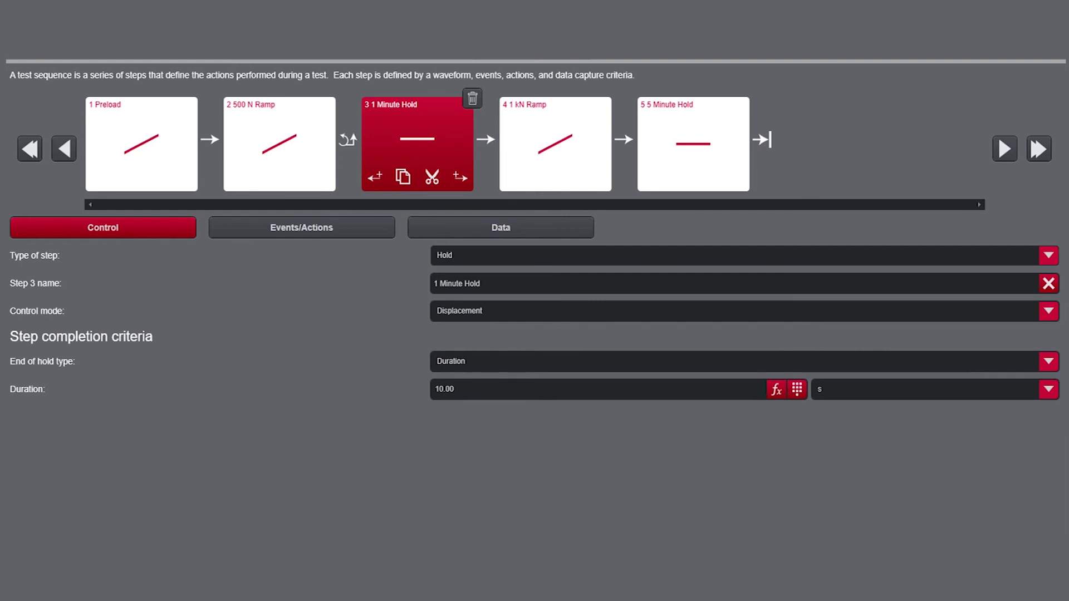
{"action": "left_click", "coordinate": [500, 227]}
{"action": "left_click", "coordinate": [564, 256]}
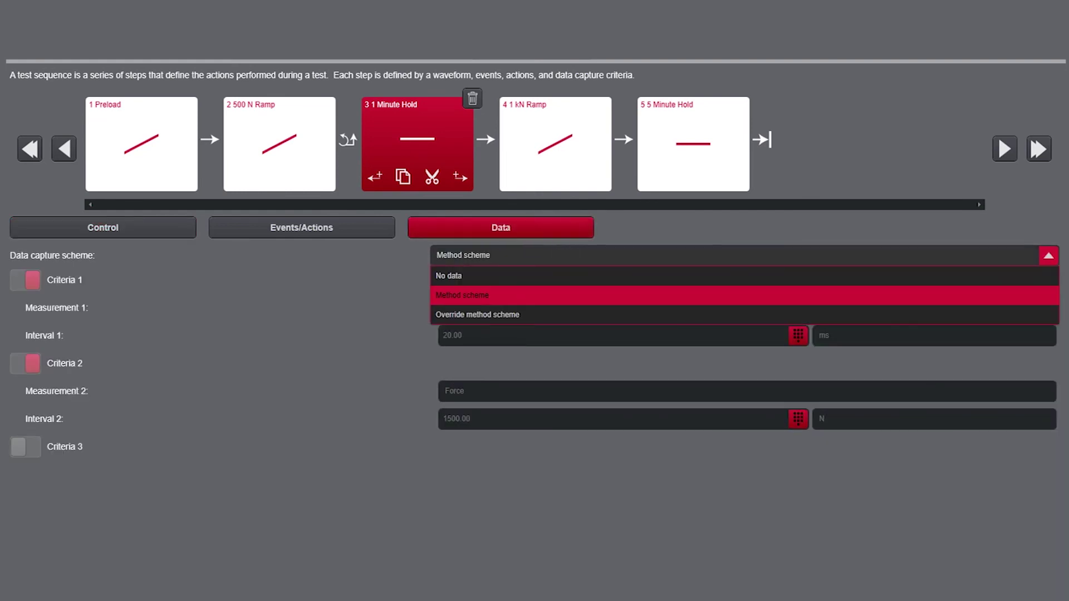
{"action": "left_click", "coordinate": [539, 314]}
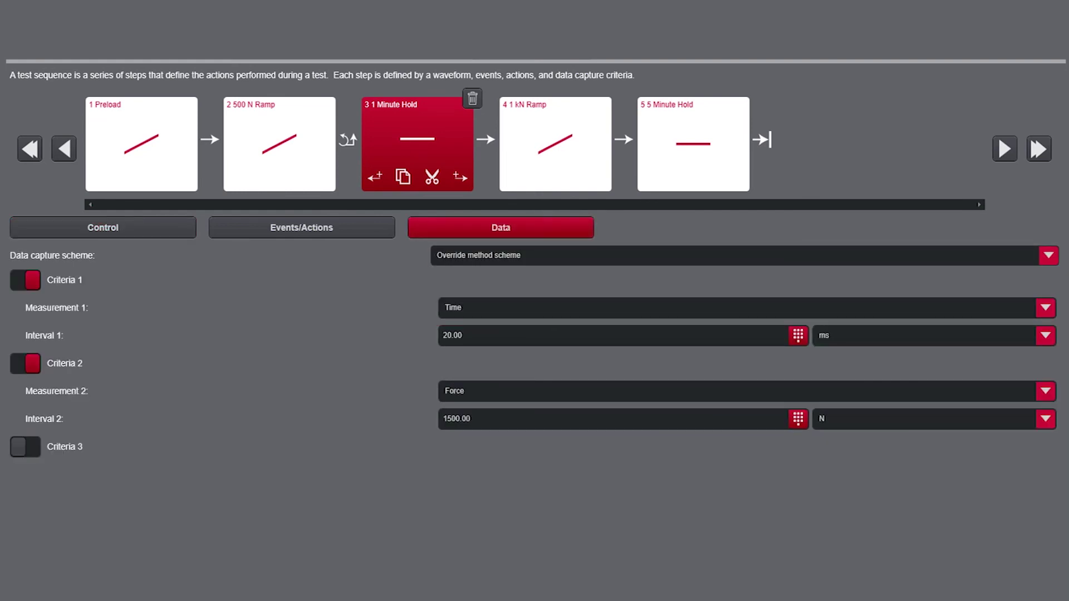
Set the 1 Minute Hold's Time interval for data capture Criteria 1 to 100 ms
{"action": "left_click", "coordinate": [798, 334]}
{"action": "left_click", "coordinate": [809, 434]}
{"action": "left_click", "coordinate": [841, 467]}
{"action": "left_click", "coordinate": [840, 468]}
{"action": "left_click", "coordinate": [904, 451]}
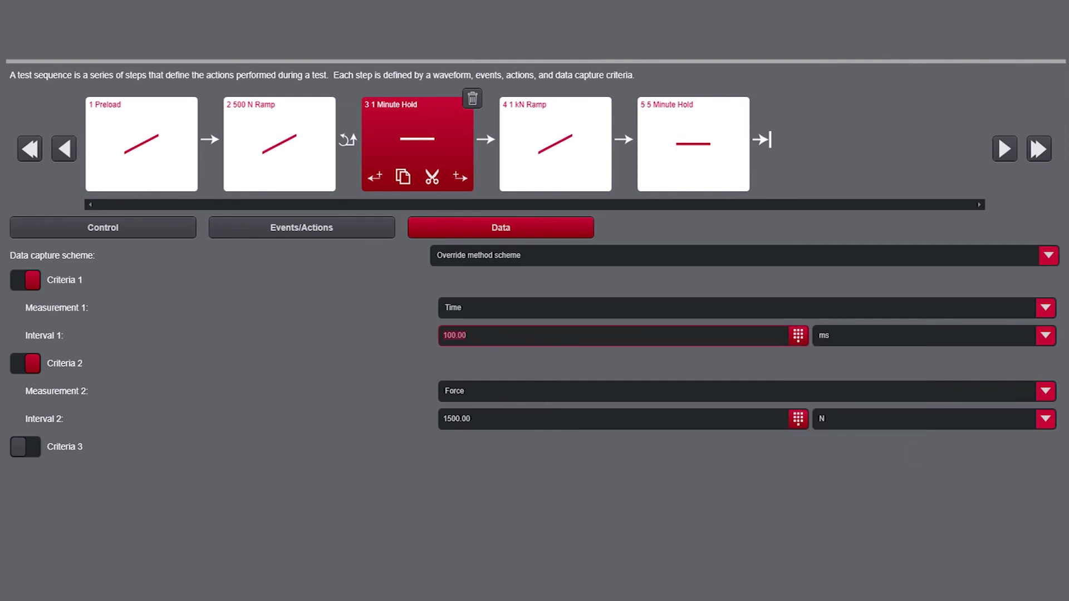